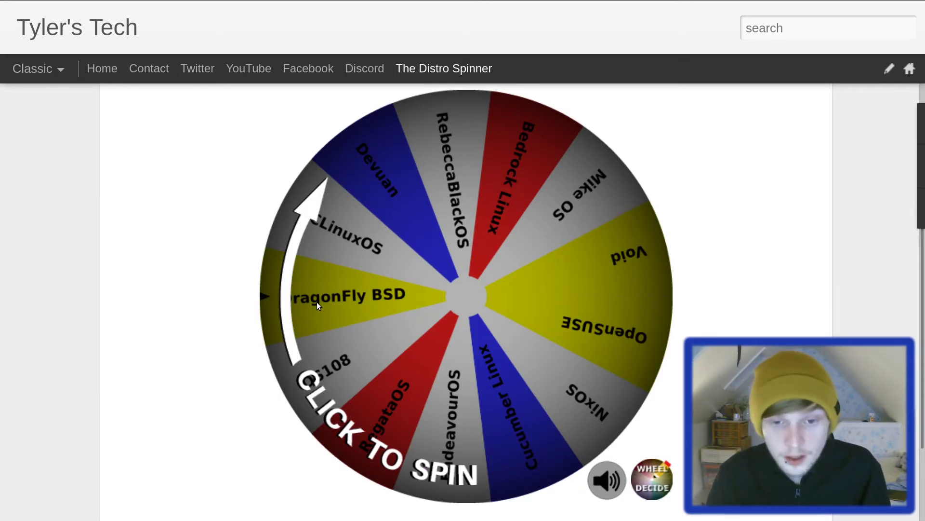
Spin the Distro Spinner wheel and let it land on RegataOS.
left_click(413, 283)
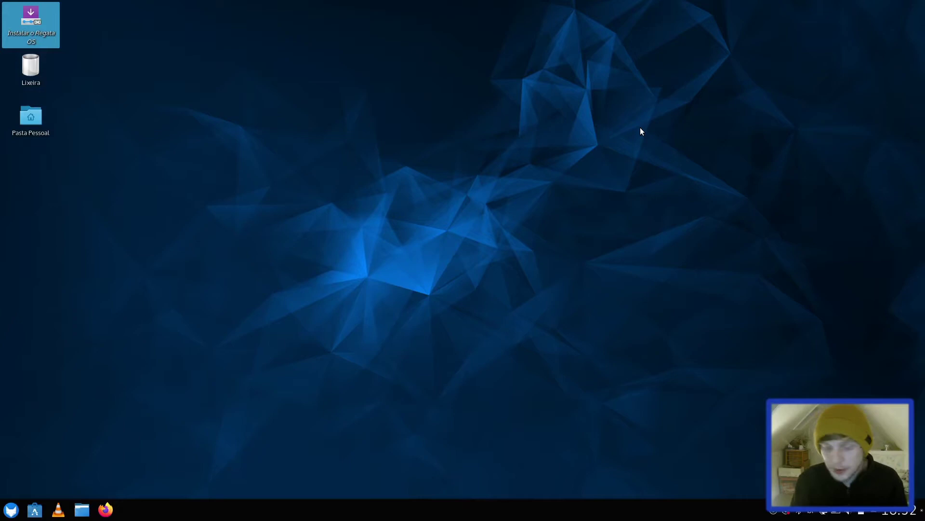
Start the 'Instalar o Regata OS' installer and choose British English (United Kingdom) on the Welcome page.
double_click(19, 42)
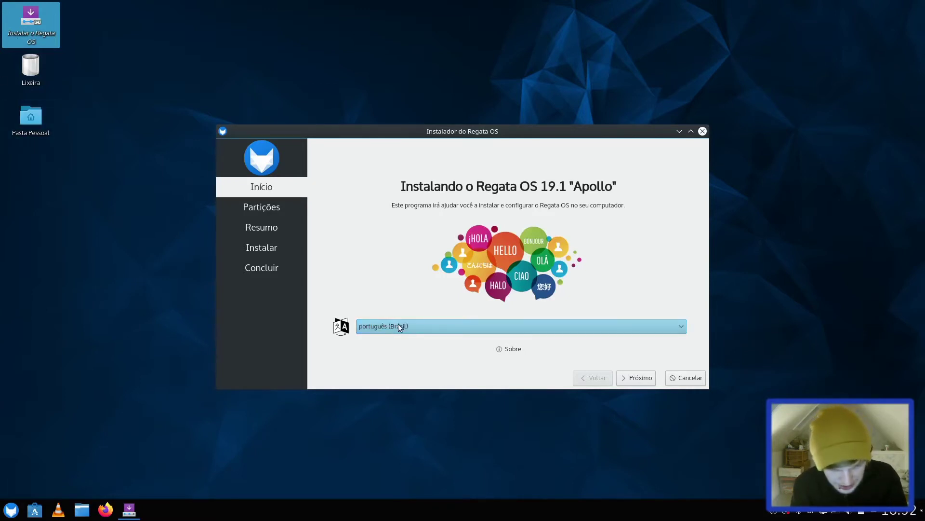
left_click(422, 329)
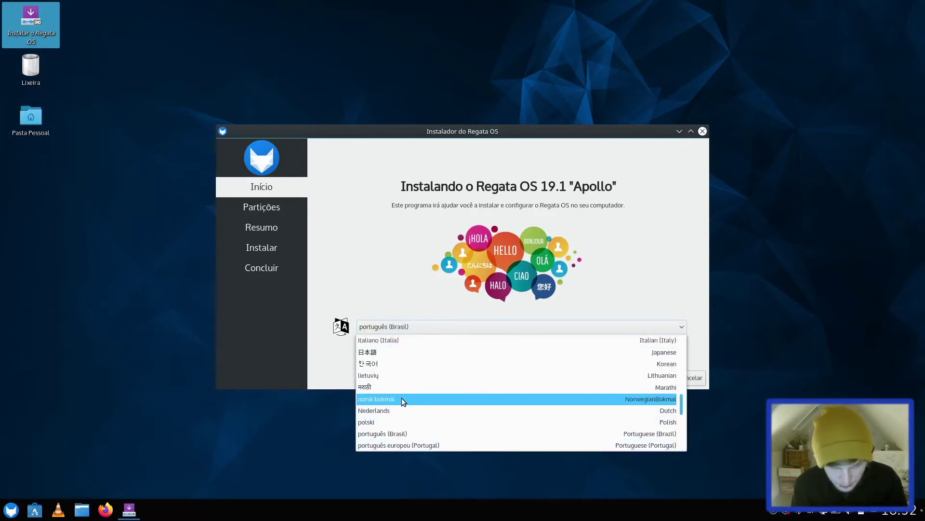
key("Return")
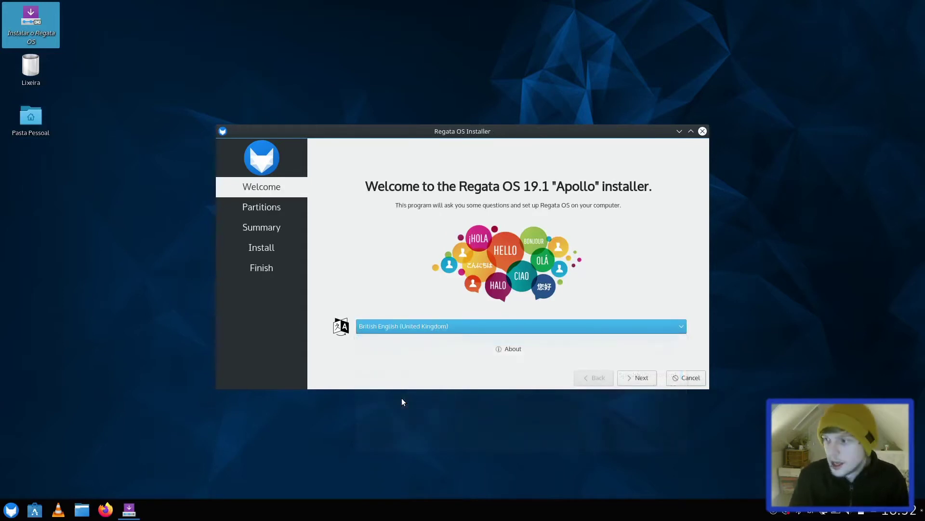
Choose Erase disk with Swap (with Hibernate) and proceed past the summary to Install now.
left_click(641, 378)
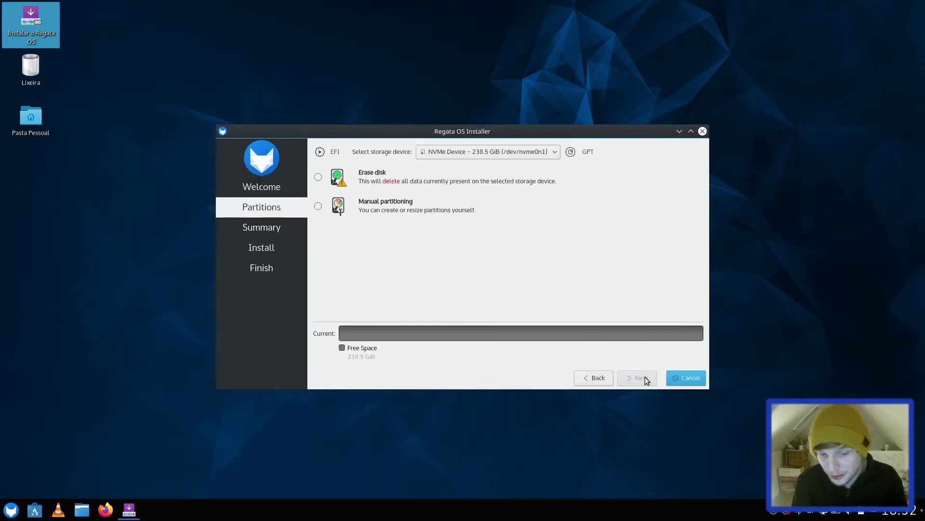
left_click(318, 177)
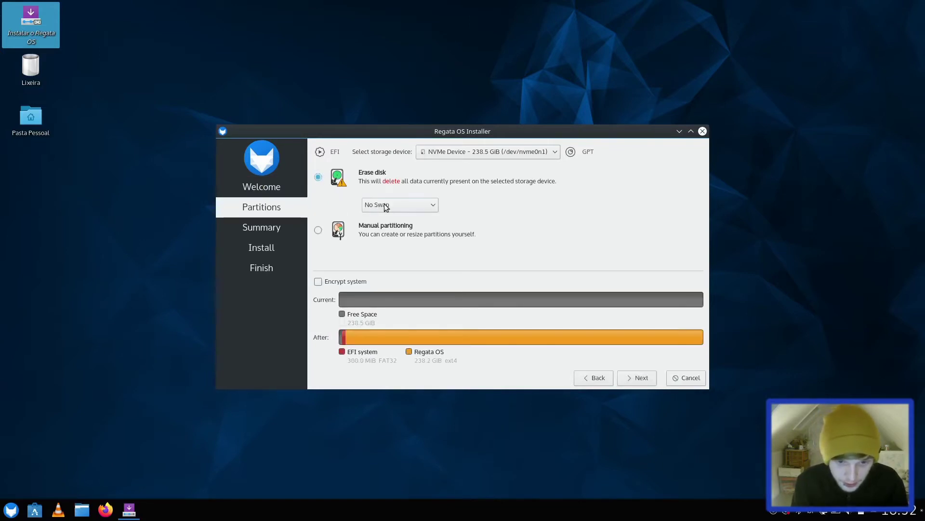
left_click(387, 206)
left_click(418, 241)
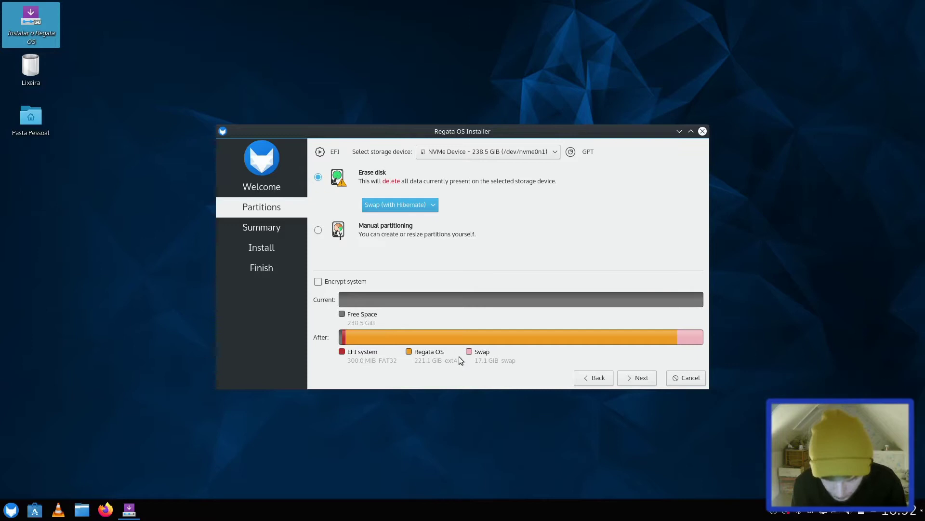
left_click(637, 378)
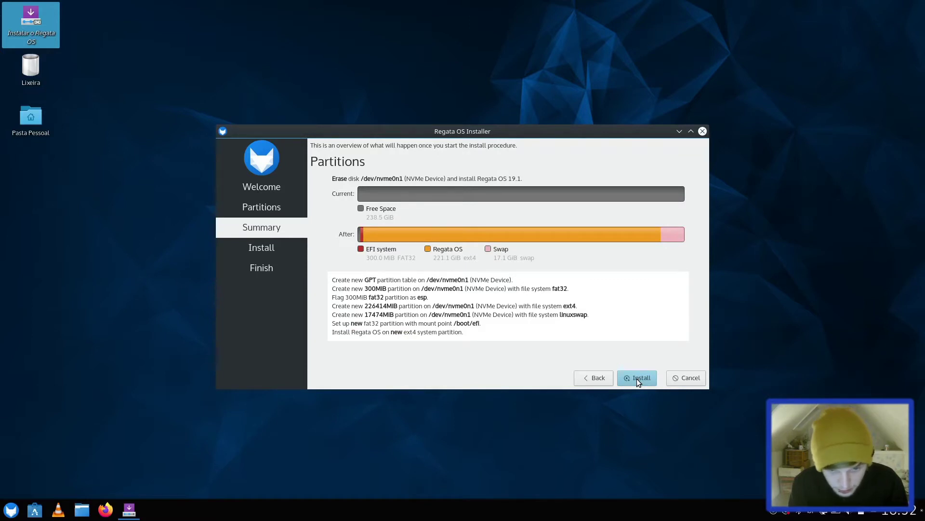
left_click(637, 378)
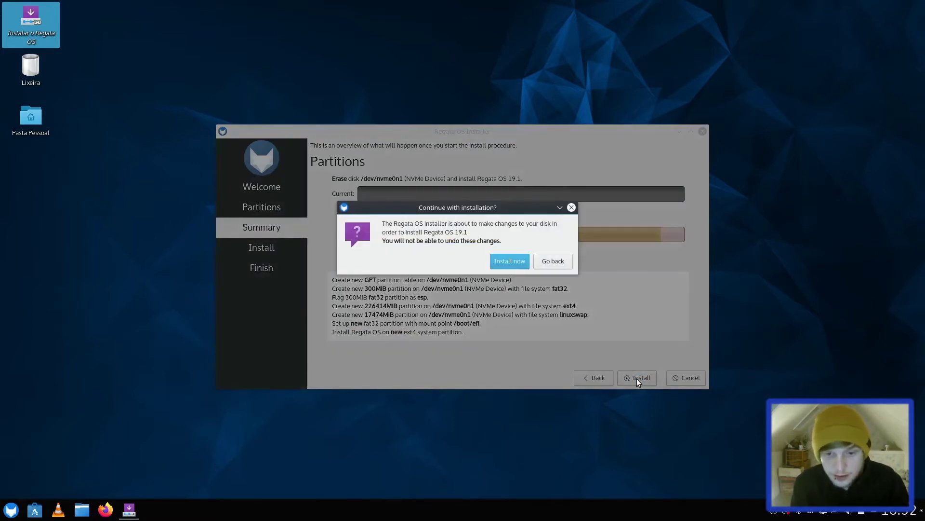
Confirm the disk changes and set the setup language to British English (United Kingdom).
left_click(520, 259)
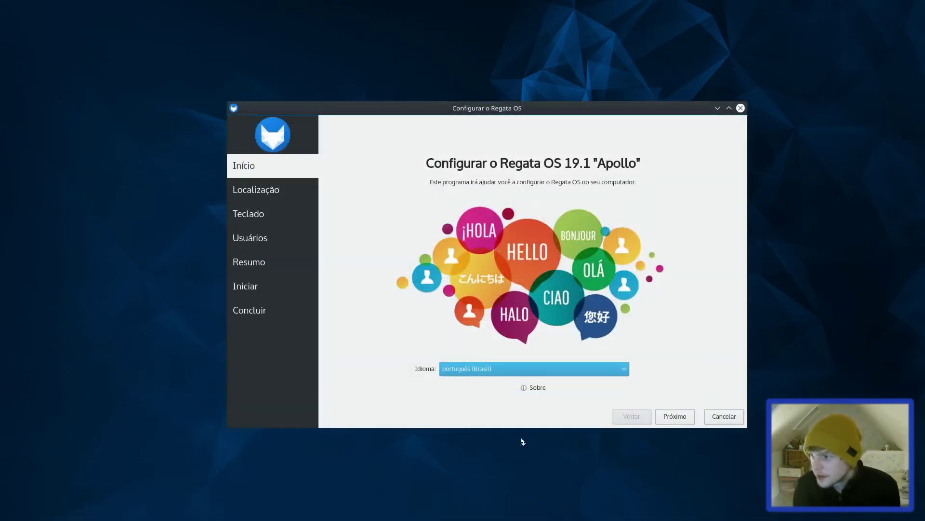
left_click(459, 370)
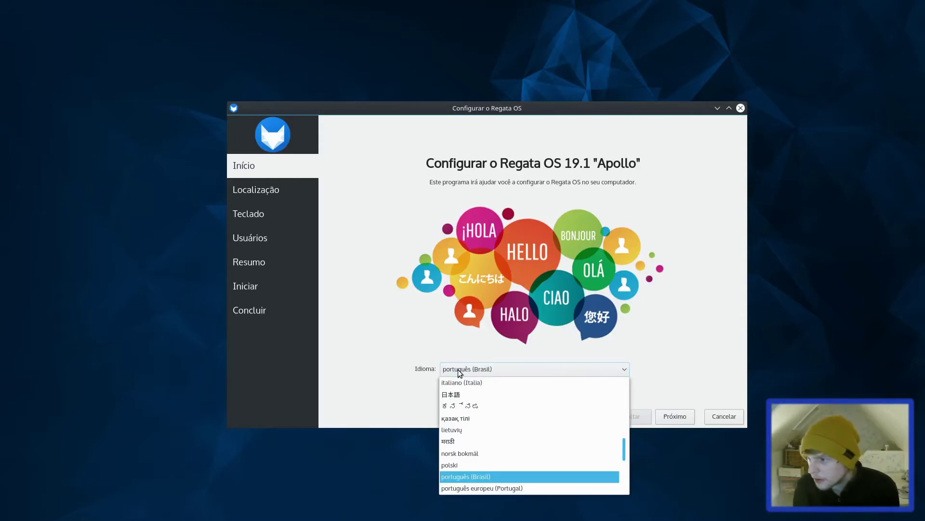
scroll(474, 470, "down", 2)
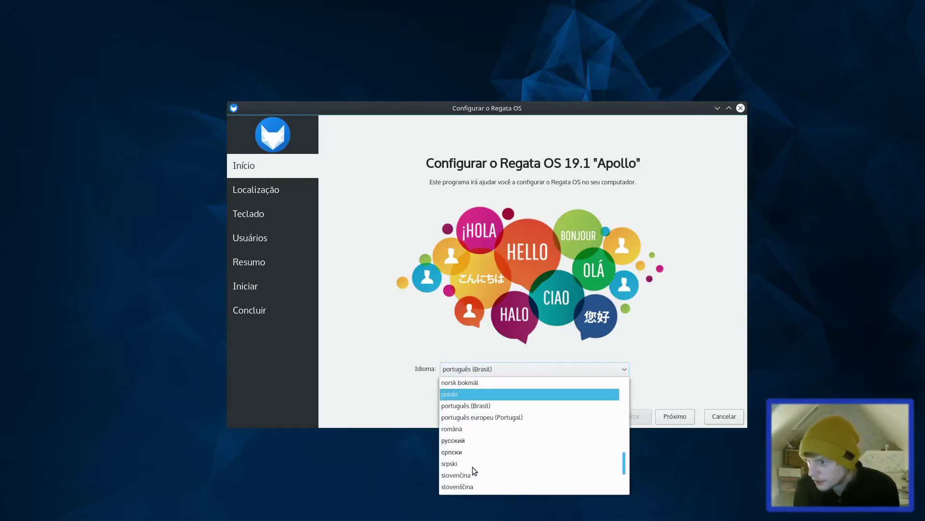
scroll(474, 469, "up", 7)
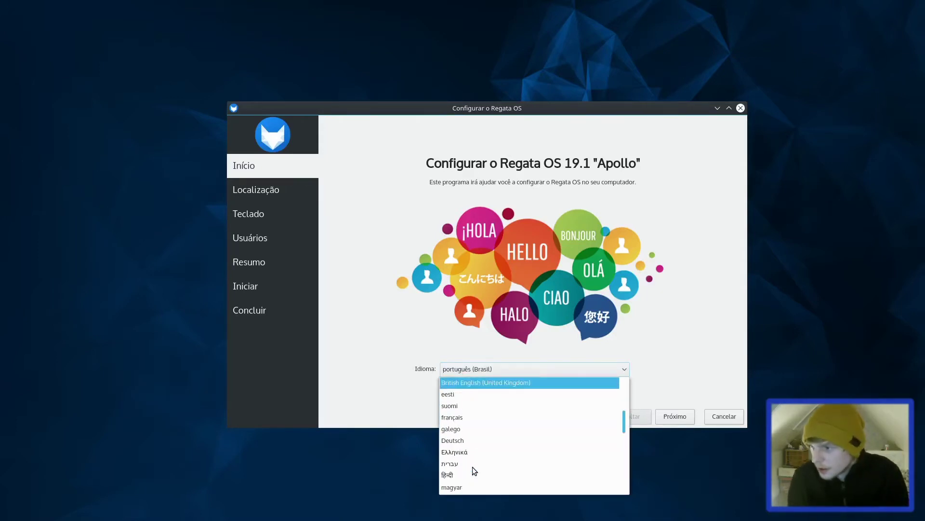
key("Return")
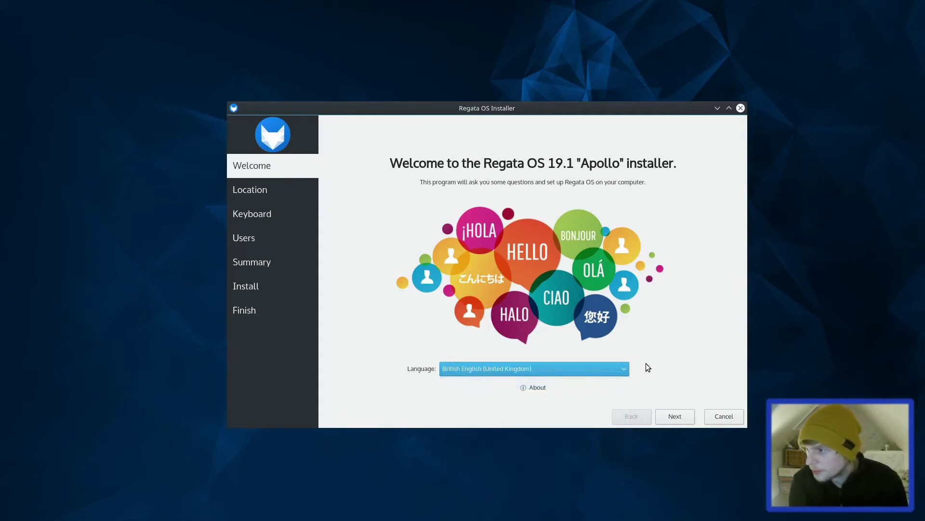
left_click(688, 419)
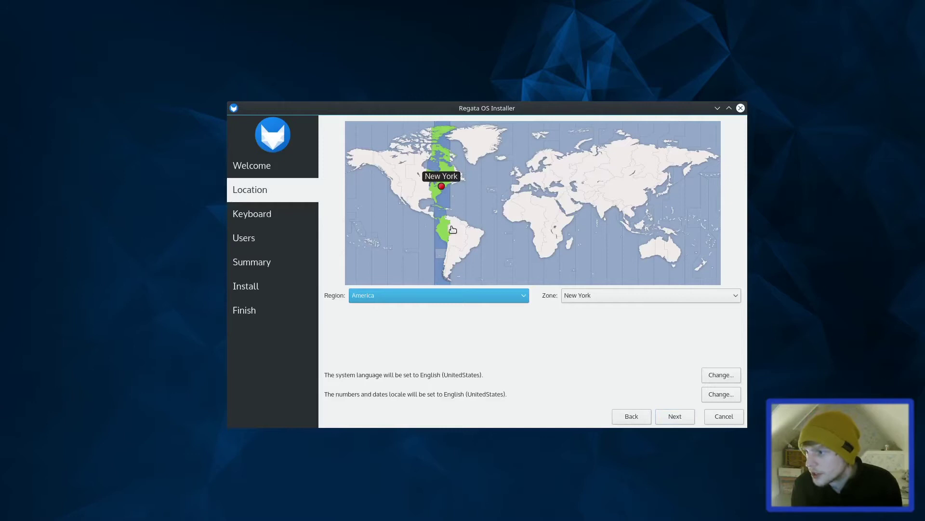
Set the time zone to Region Europe, Zone London.
left_click(450, 301)
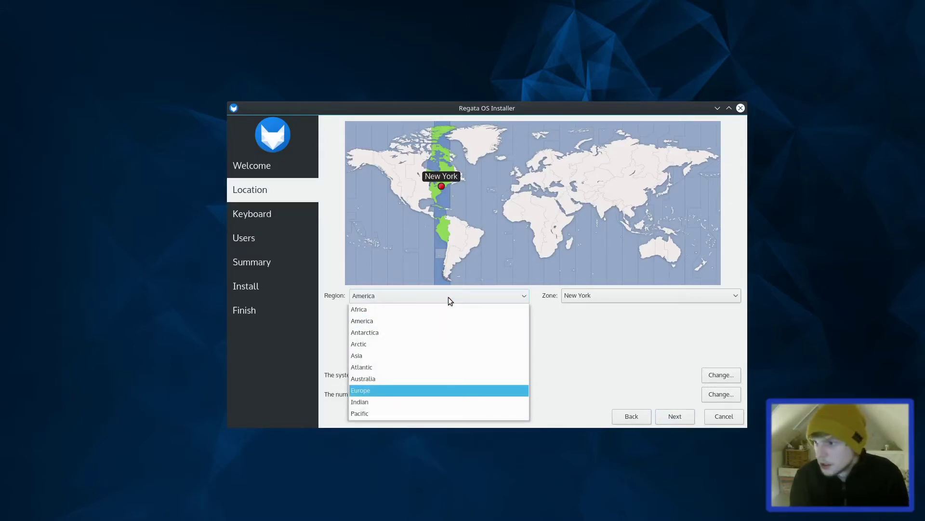
left_click(363, 391)
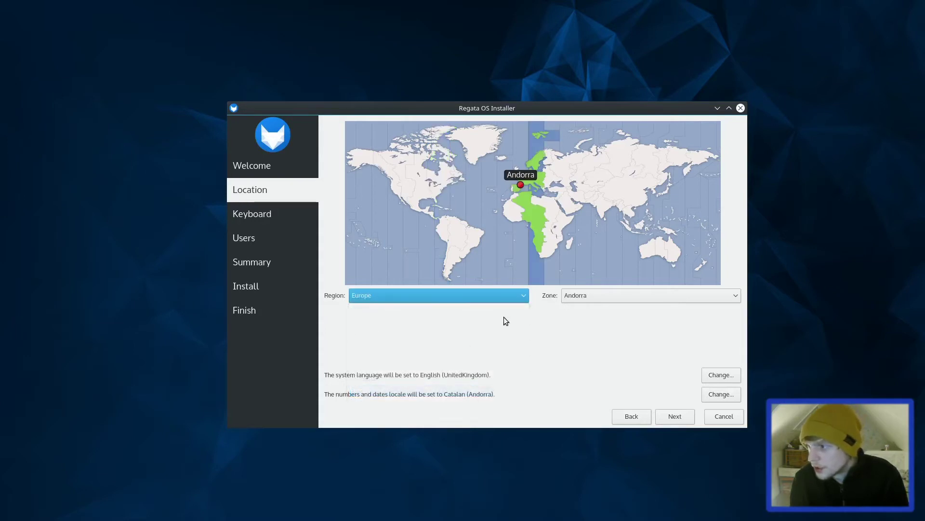
left_click(572, 298)
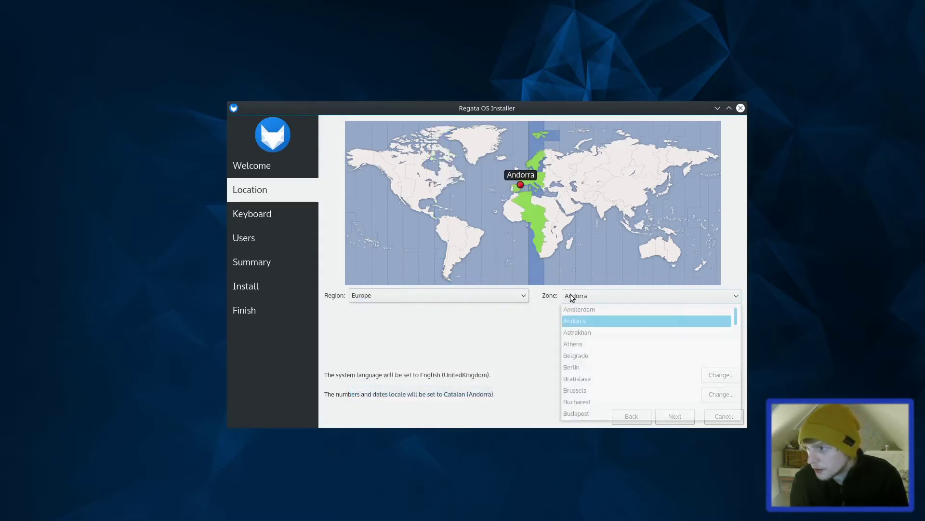
key("l")
key("o")
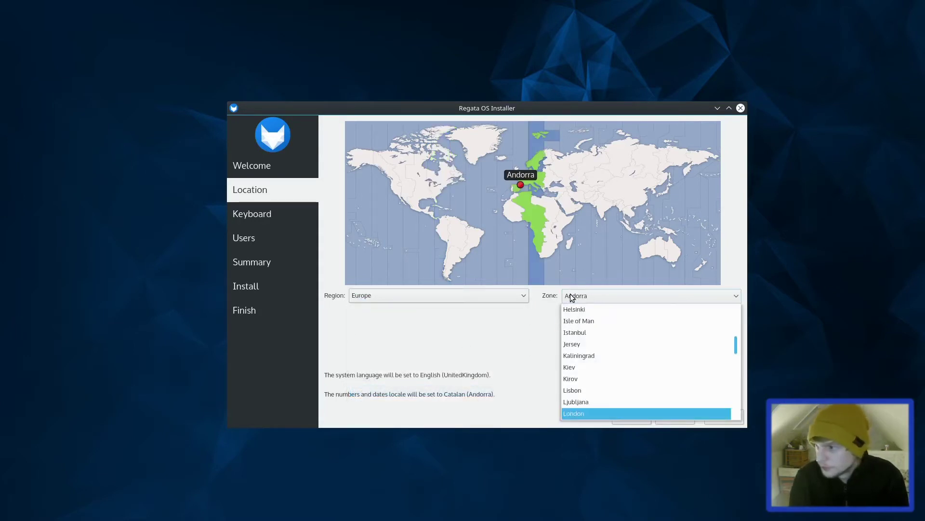
key("Return")
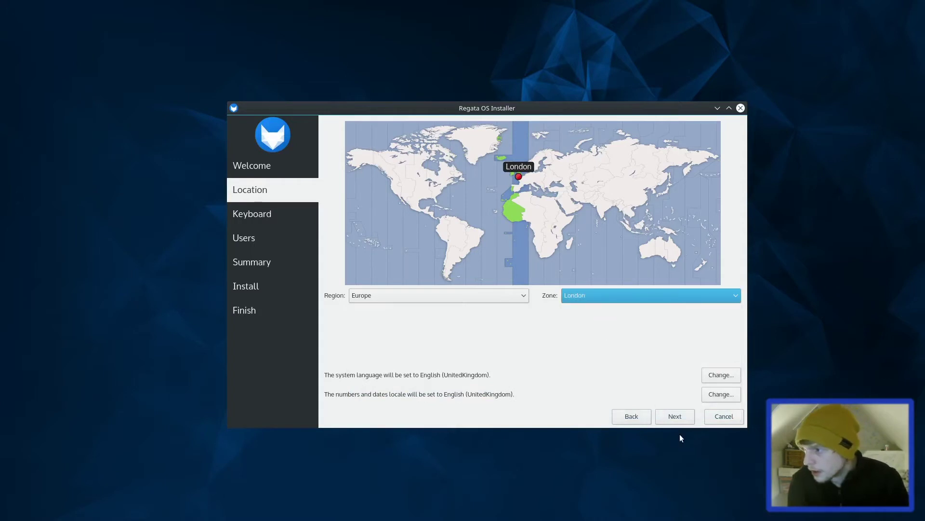
left_click(676, 423)
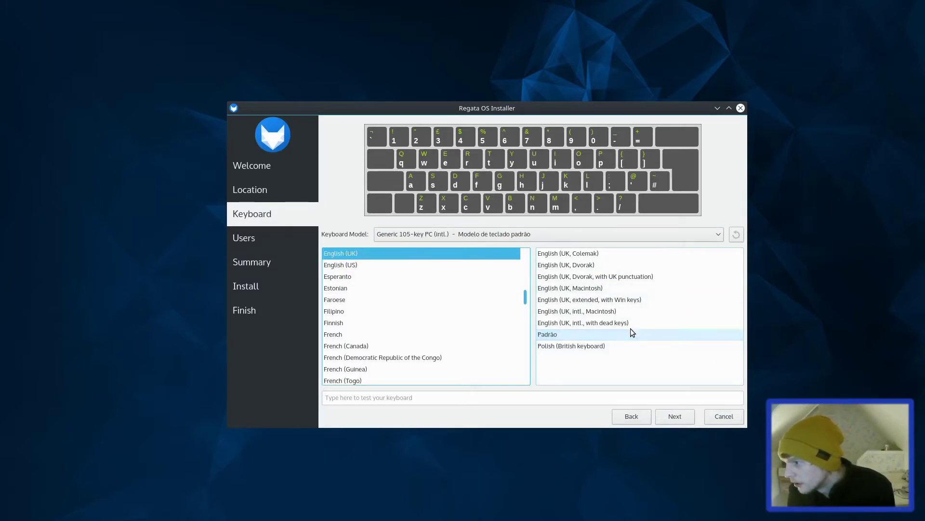
Select the English (UK, extended, with Win keys) variant and try it in the test field.
left_click(609, 333)
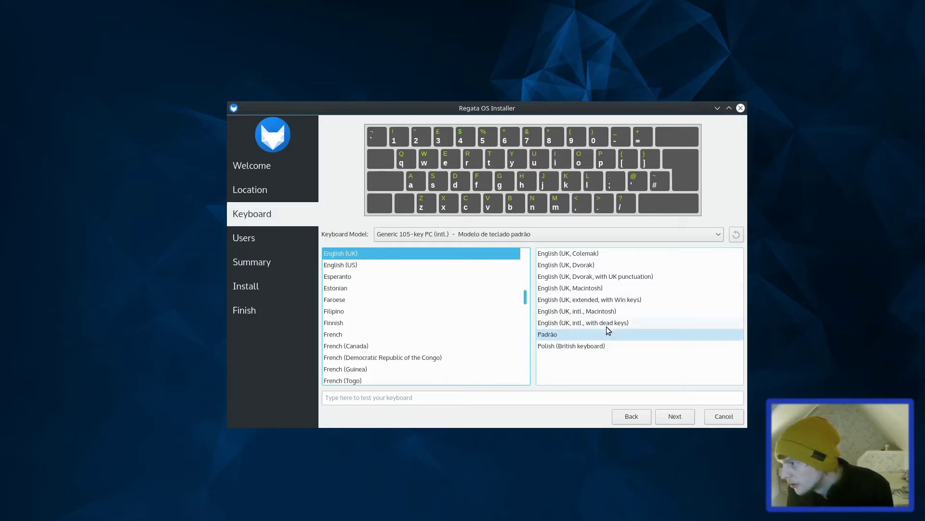
left_click(621, 301)
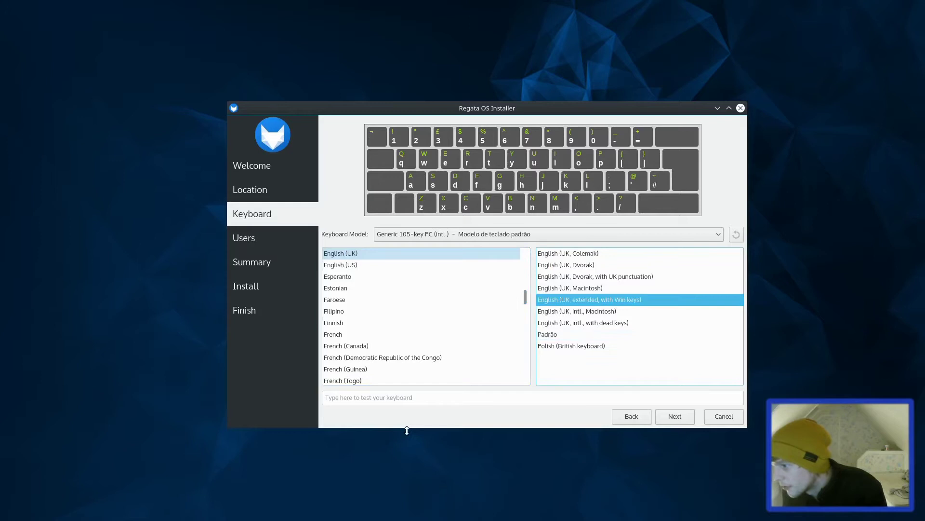
left_click(367, 402)
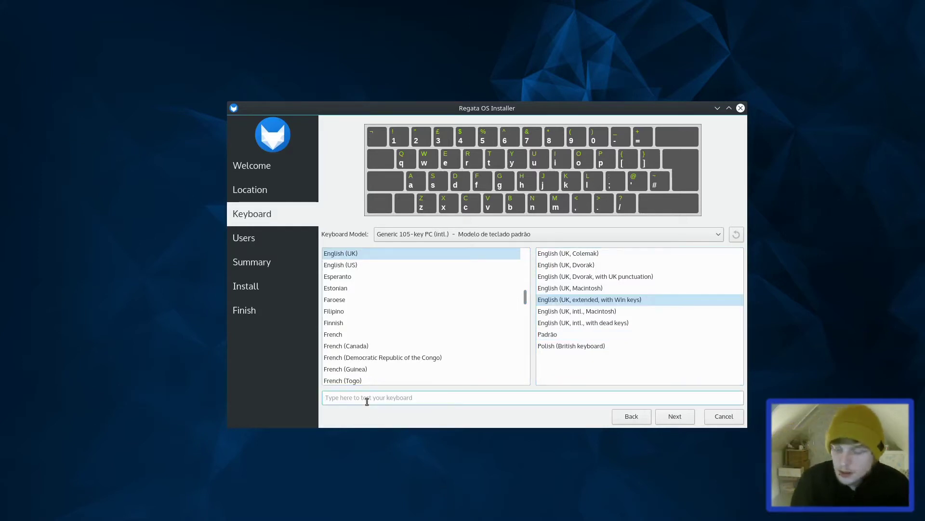
type("@")
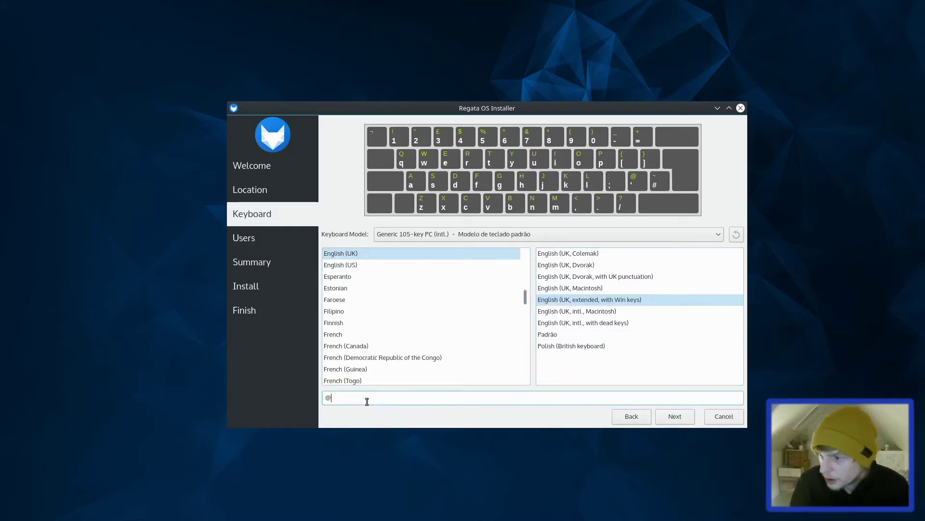
type("~/")
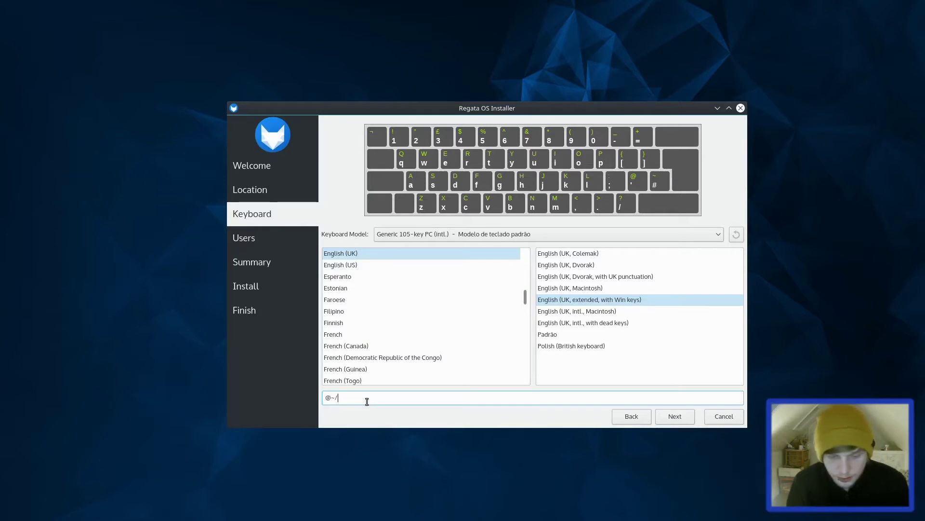
type("tyler hello there mr")
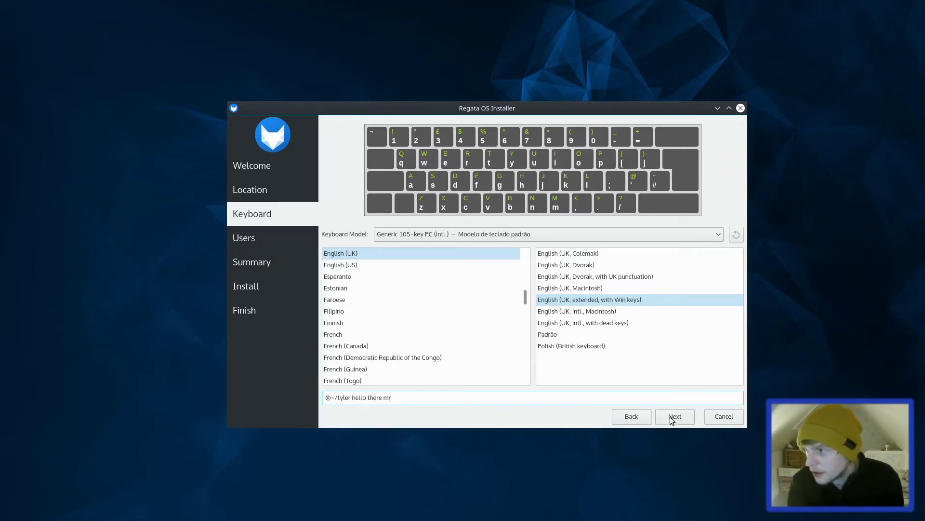
left_click(675, 422)
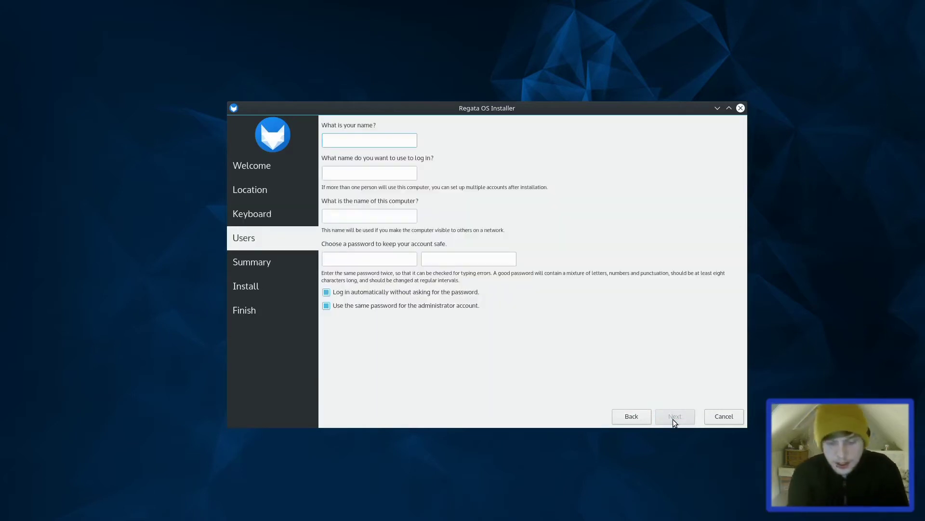
Enter the user's name, keep the auto-filled login and computer names, set the password twice, and install.
type("tyler")
key("Tab")
key("Tab")
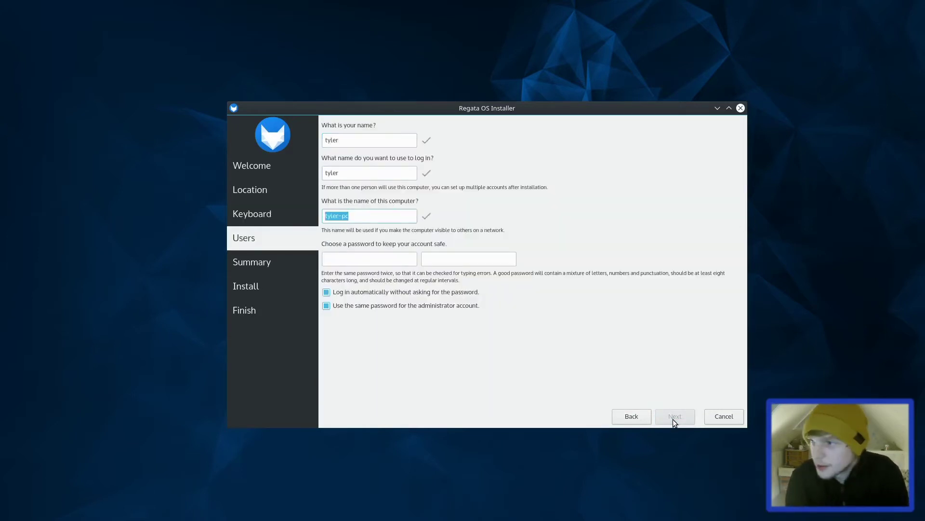
key("Tab")
type("********")
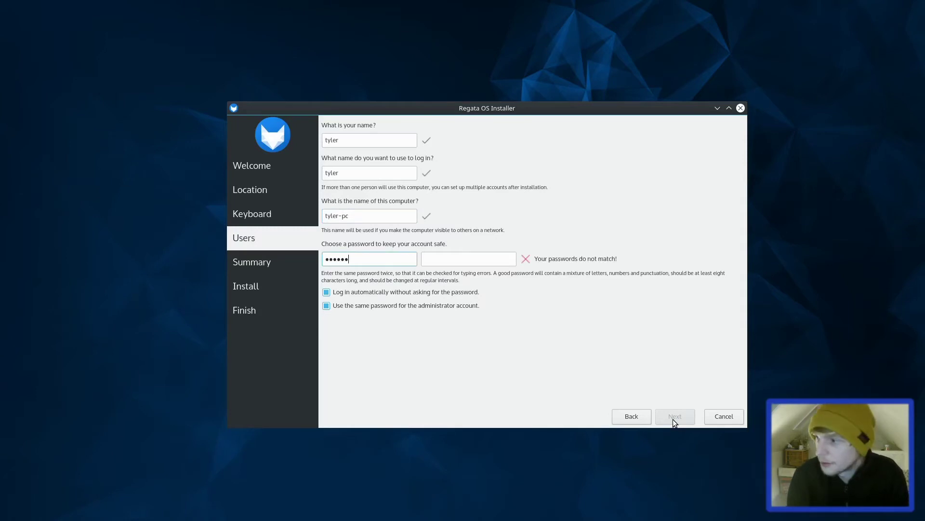
key("Tab")
type("********")
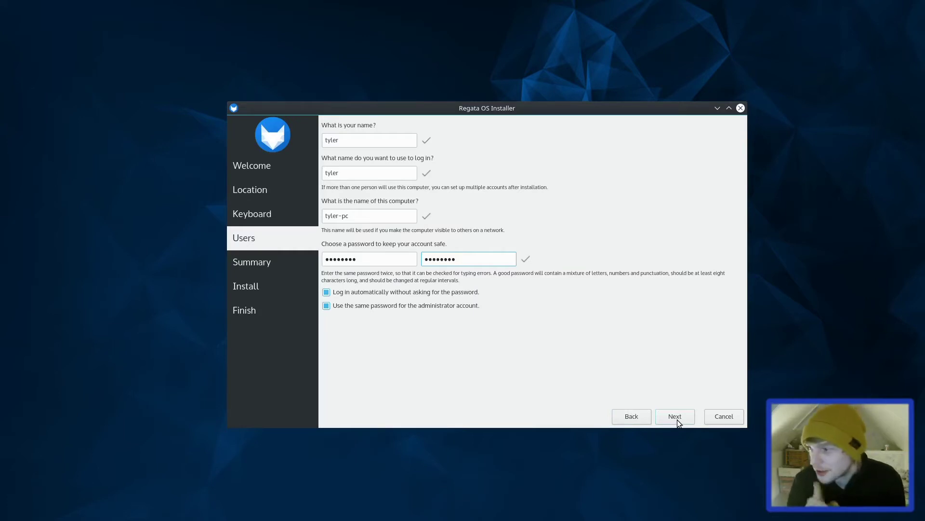
left_click(676, 417)
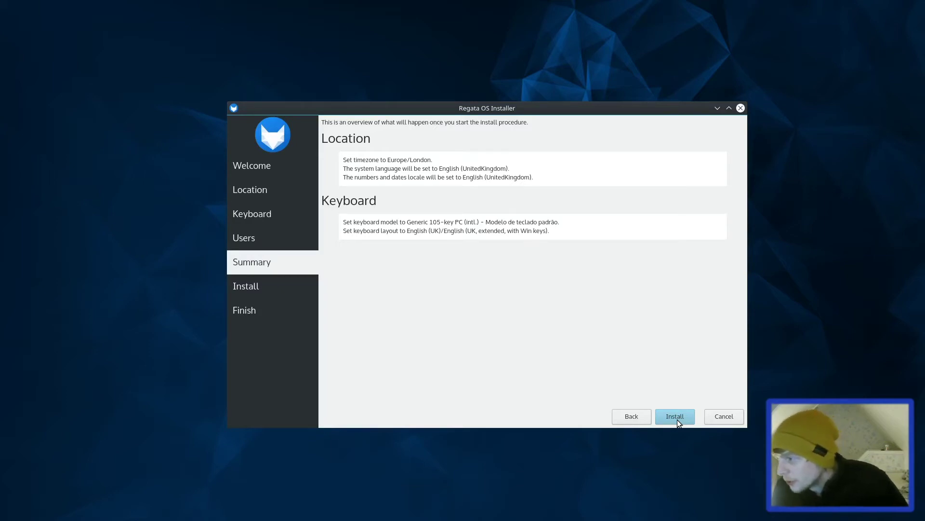
left_click(675, 416)
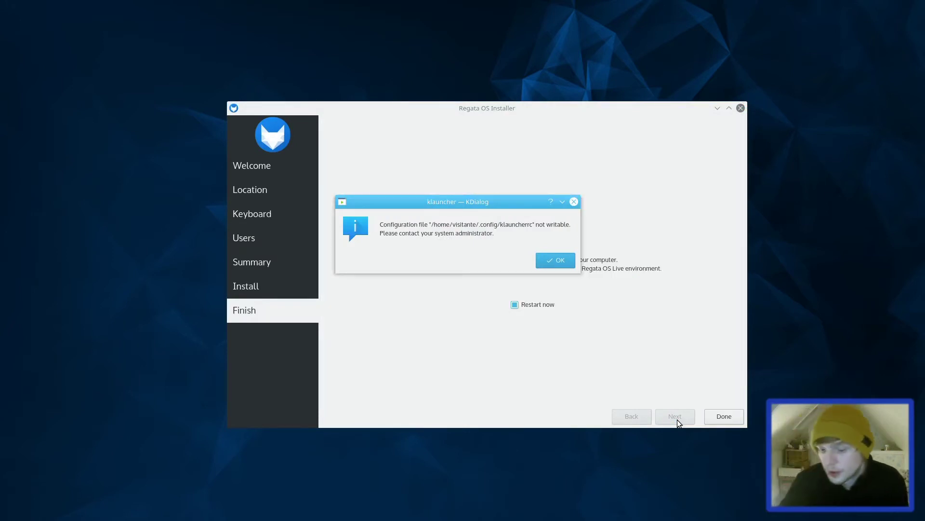
Dismiss the klauncher warning about the unwritable configuration file.
key("Return")
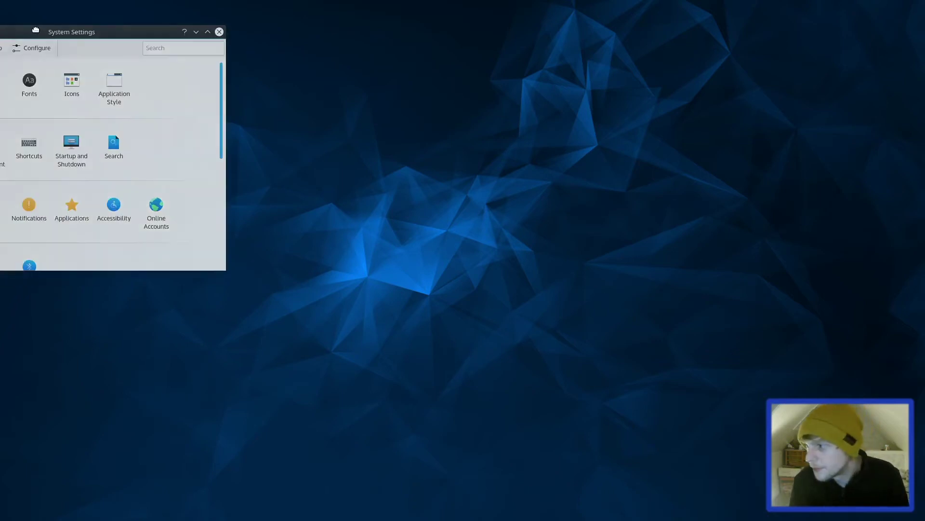
In Display and Monitor, unify the outputs at 1920x1080 and apply.
scroll(461, 264, "down", 5)
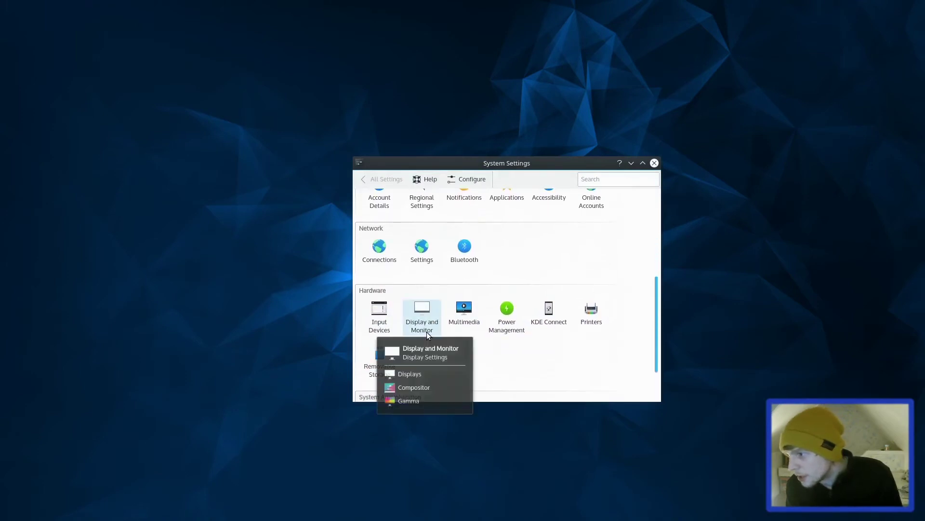
left_click(427, 331)
scroll(608, 357, "down", 5)
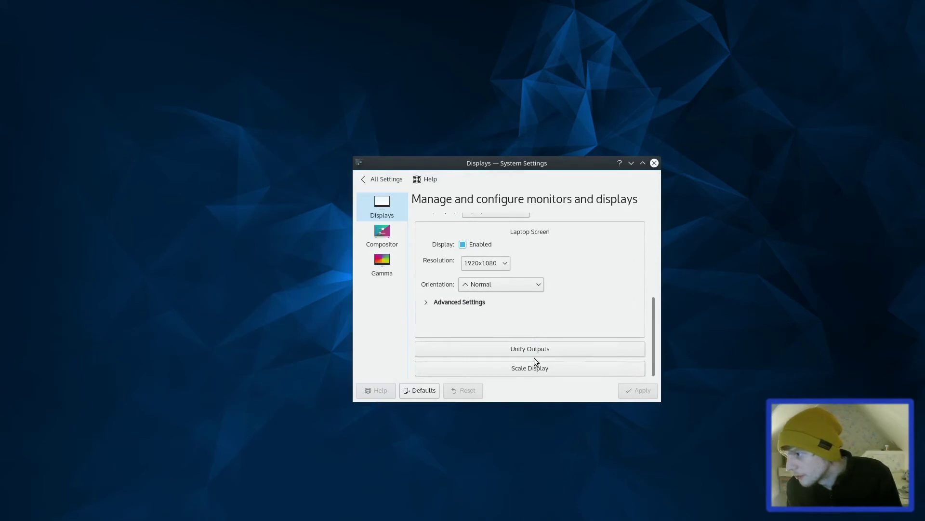
left_click(535, 351)
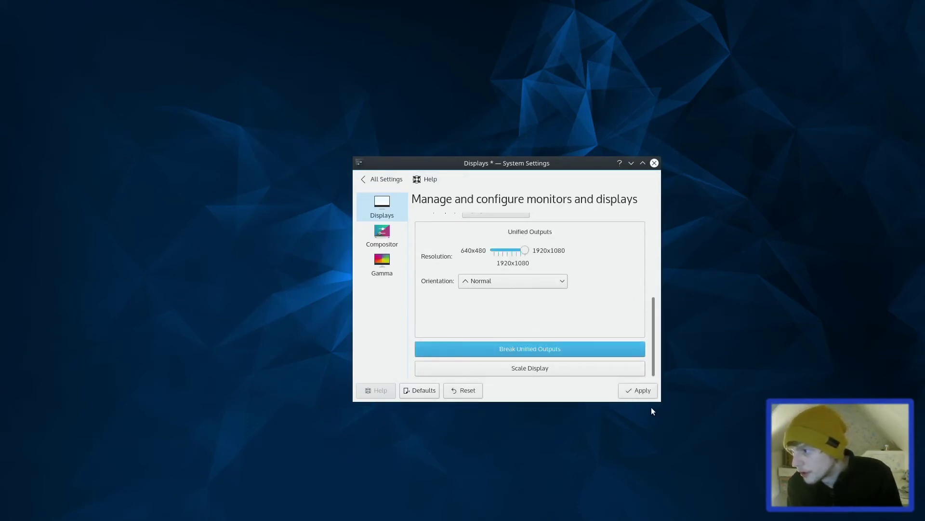
left_click(636, 389)
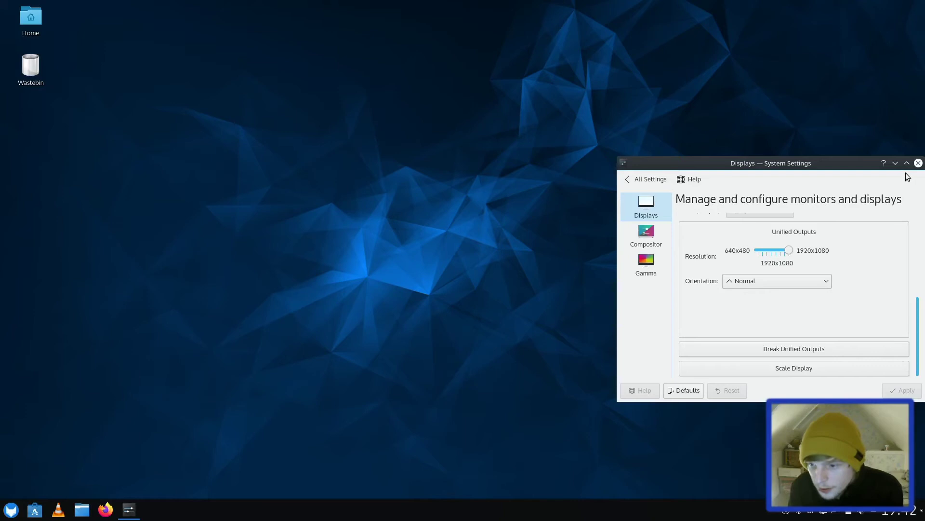
Close System Settings, launch Regata OS Game Access from the launcher, then minimise it.
left_click(918, 163)
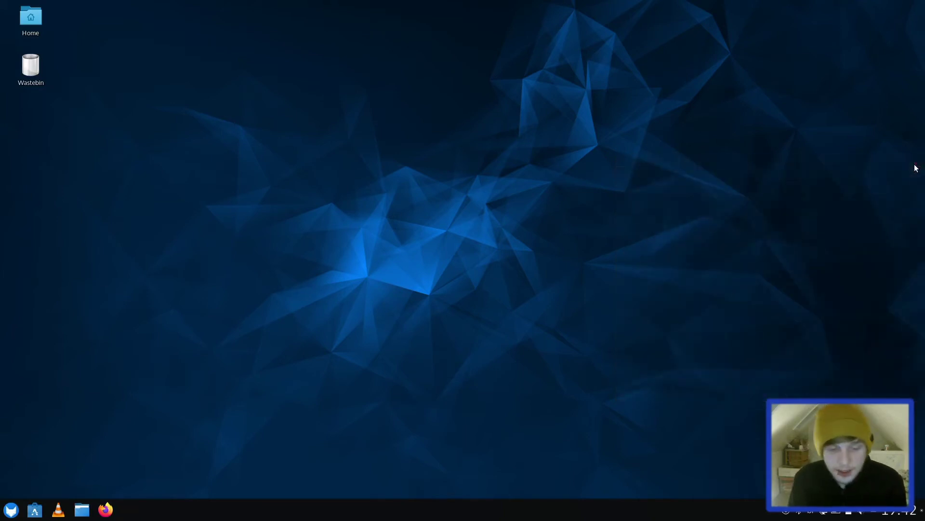
left_click(5, 510)
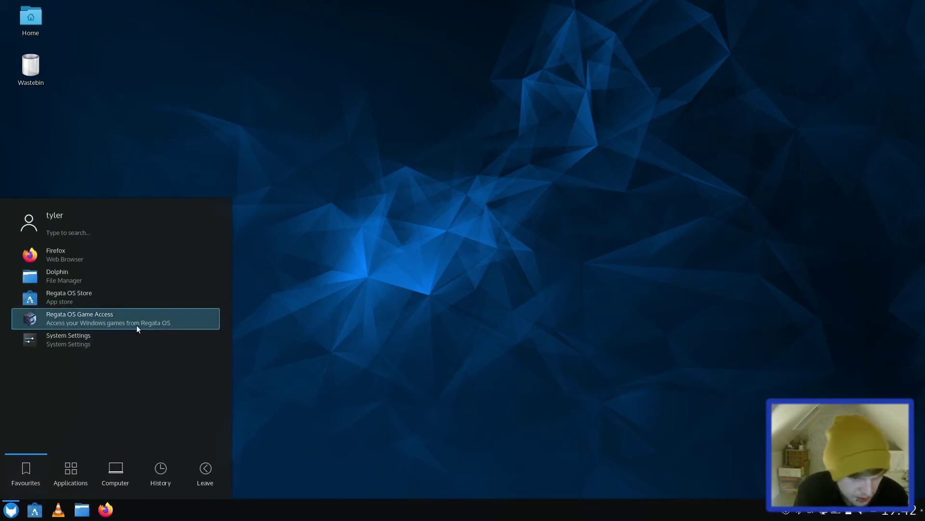
left_click(173, 321)
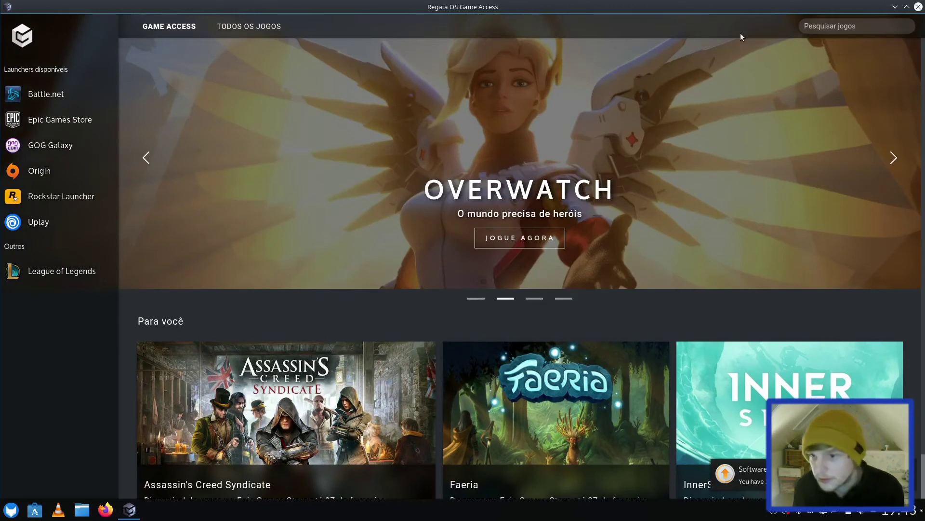
left_click(895, 7)
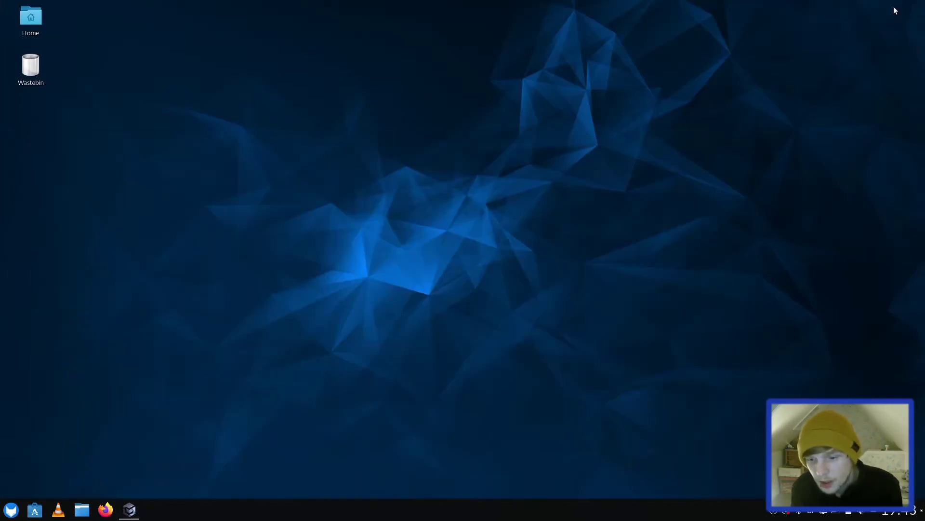
Install the pending openSUSE security update from the tray's Software Updates.
left_click(775, 512)
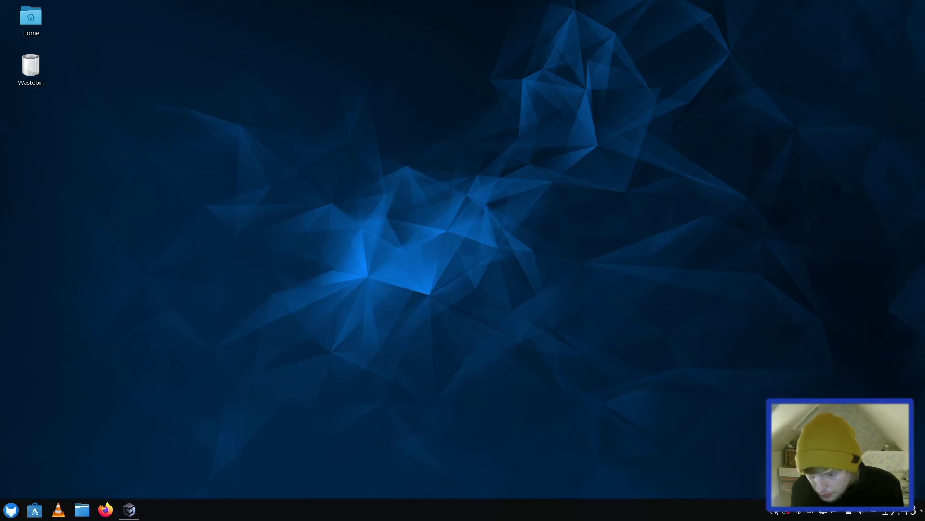
left_click(775, 512)
left_click(789, 513)
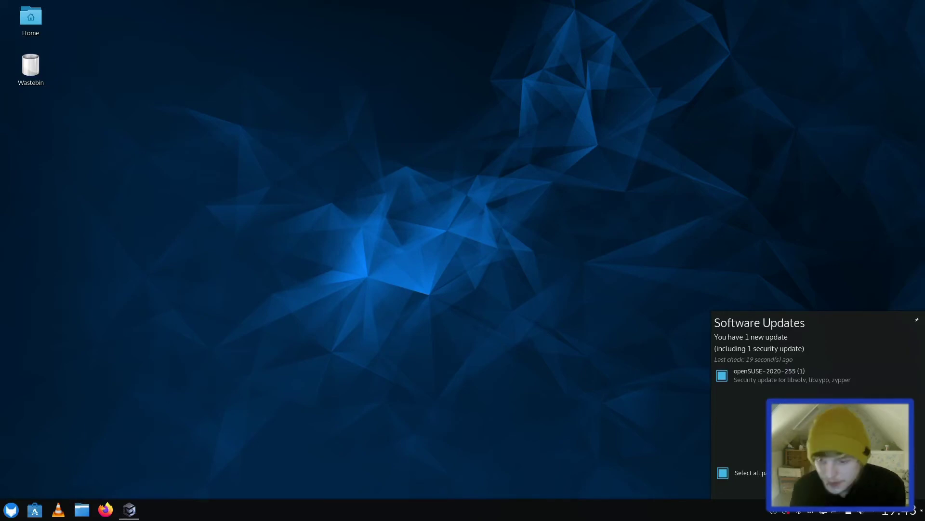
left_click(882, 472)
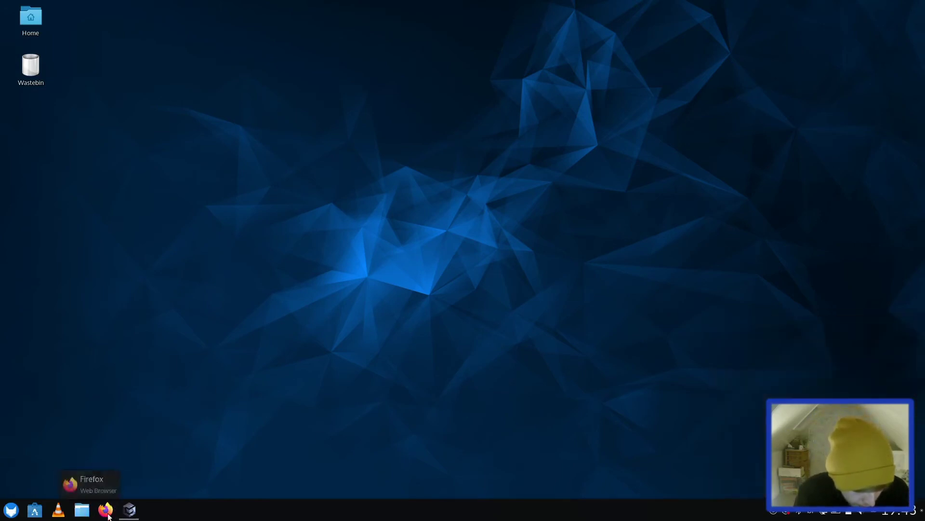
Close the Game Access window and recheck the updates list, now 392 pending.
left_click(129, 511)
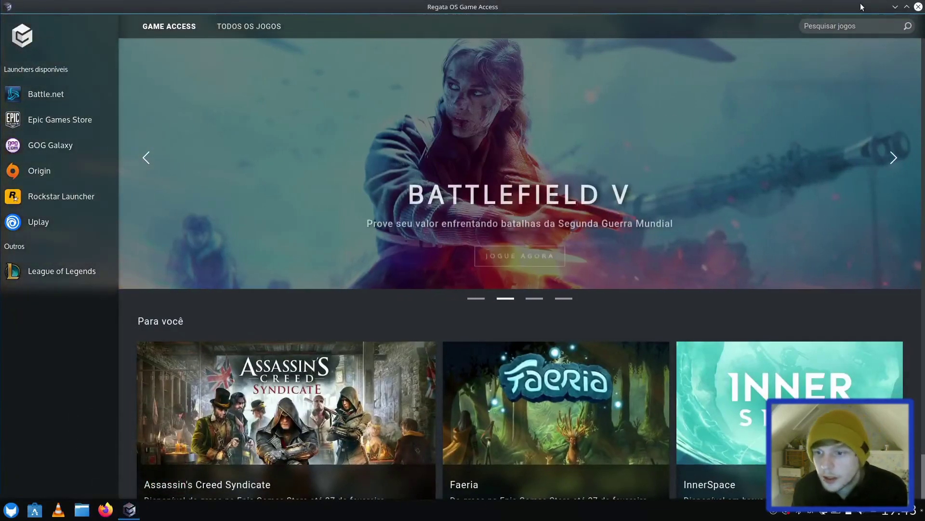
left_click(918, 7)
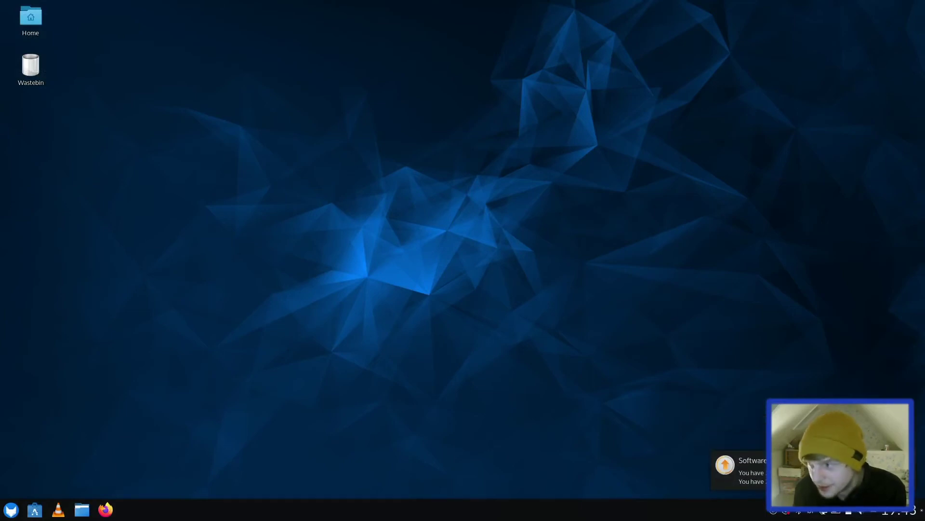
left_click(786, 513)
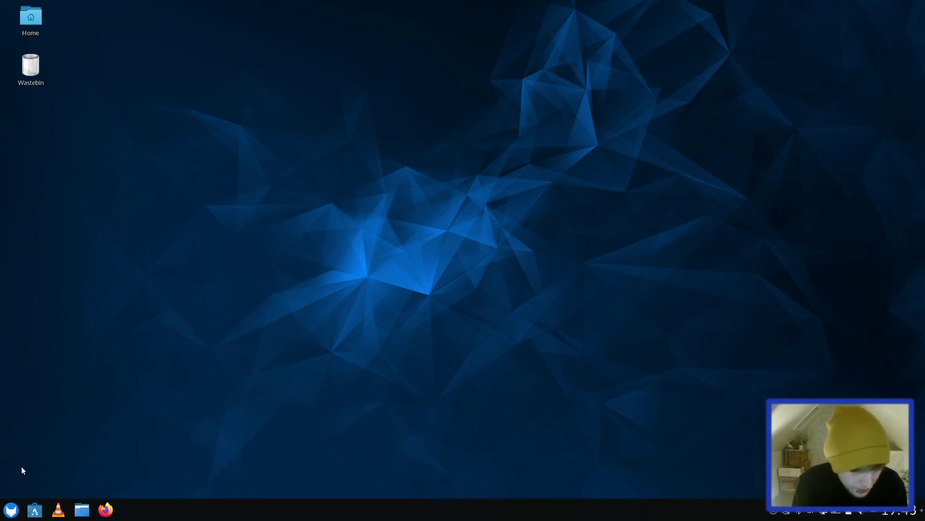
Browse the launcher's Graphics and Internet categories and start Regata OS Store from Internet.
left_click(10, 509)
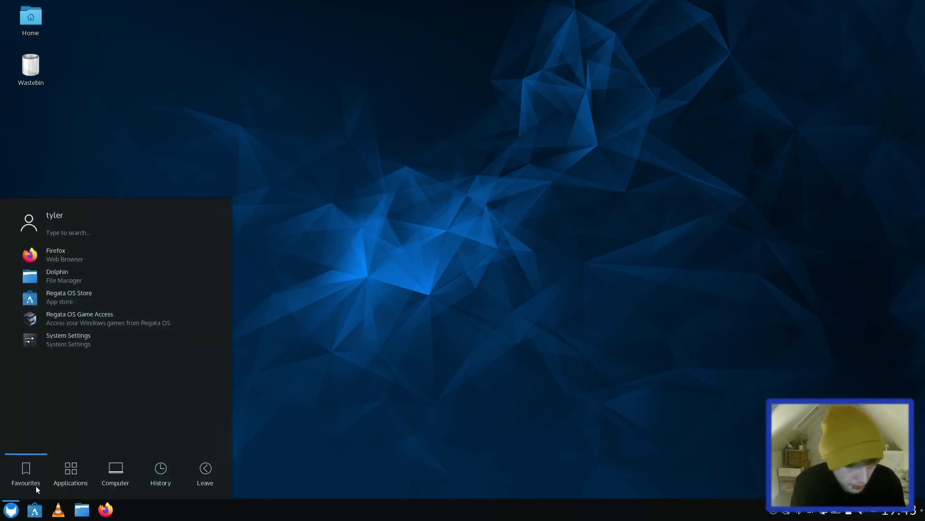
left_click(61, 473)
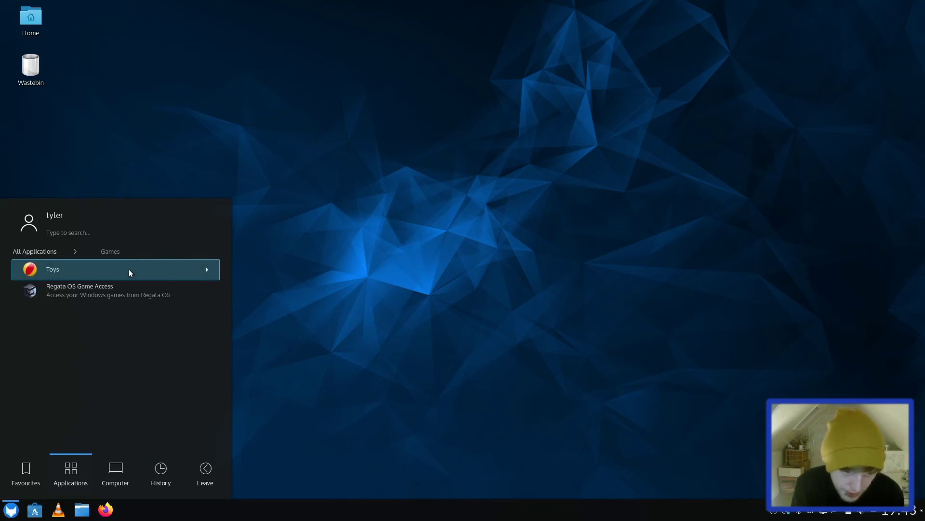
left_click(49, 251)
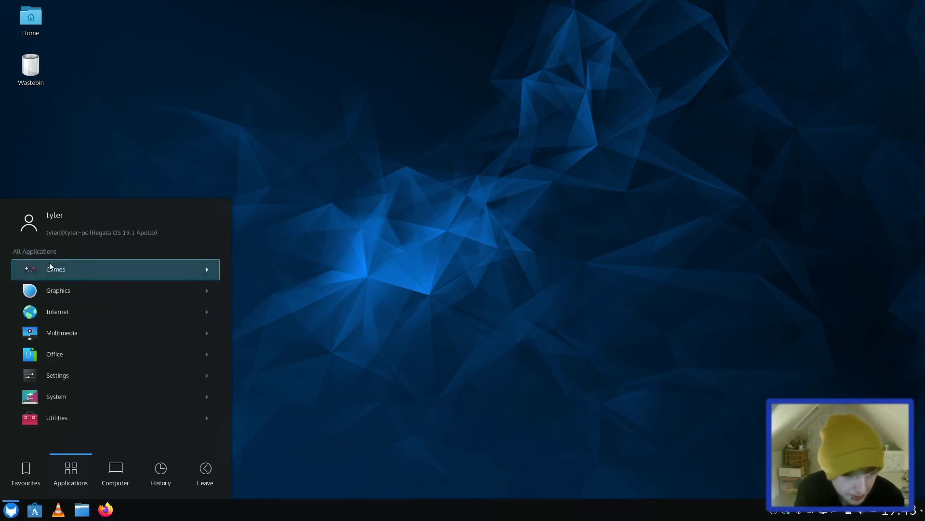
left_click(57, 291)
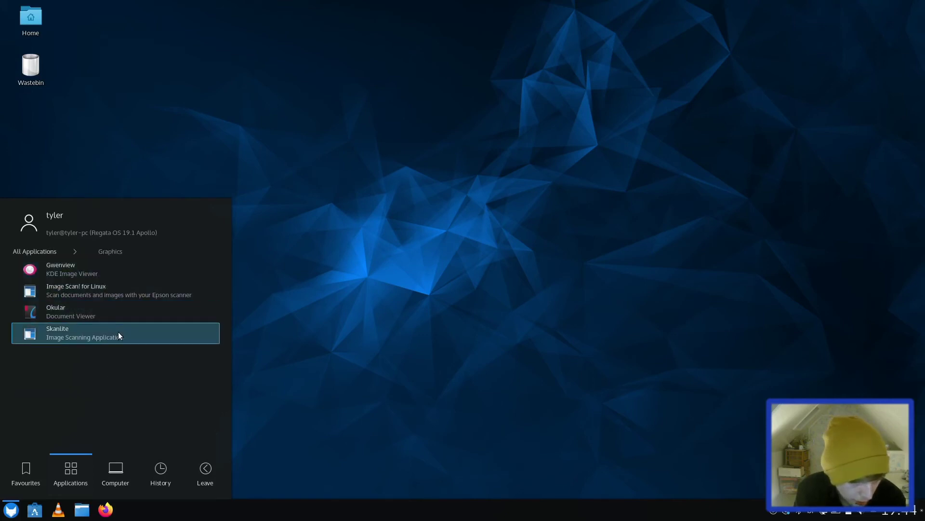
left_click(53, 252)
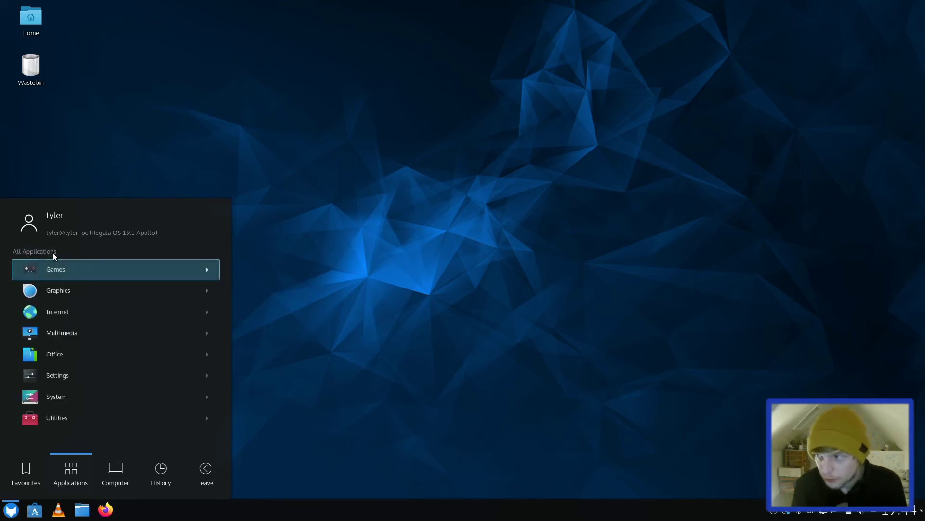
left_click(74, 311)
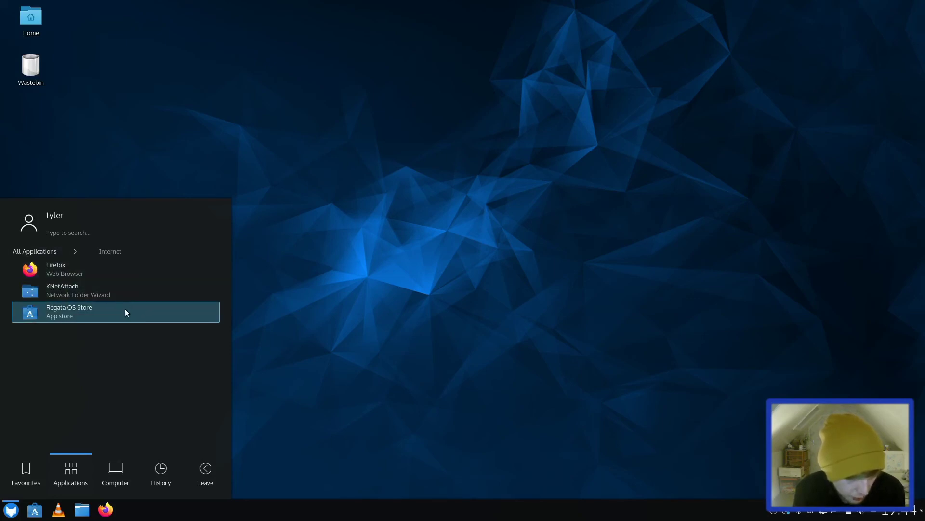
left_click(94, 308)
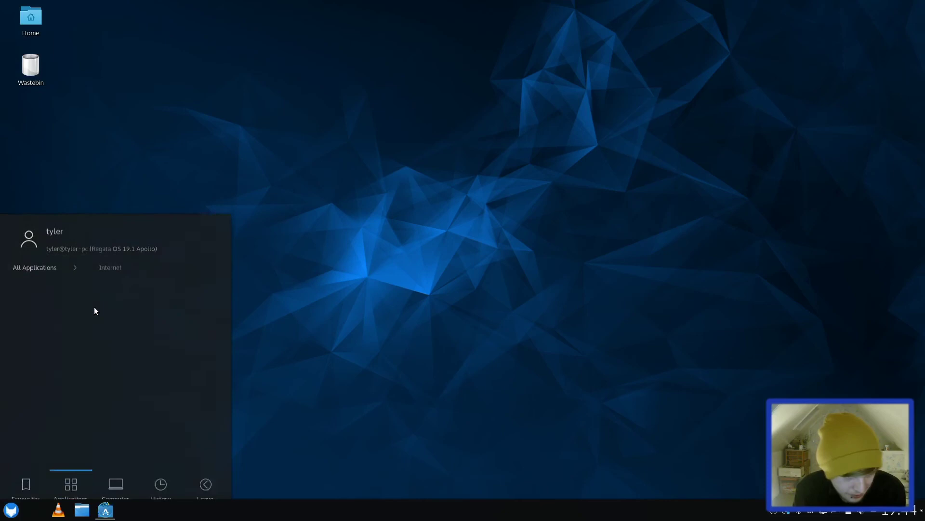
Look through the launcher's Multimedia and Office categories, then list the Settings applications showing YaST.
left_click(3, 516)
left_click(64, 469)
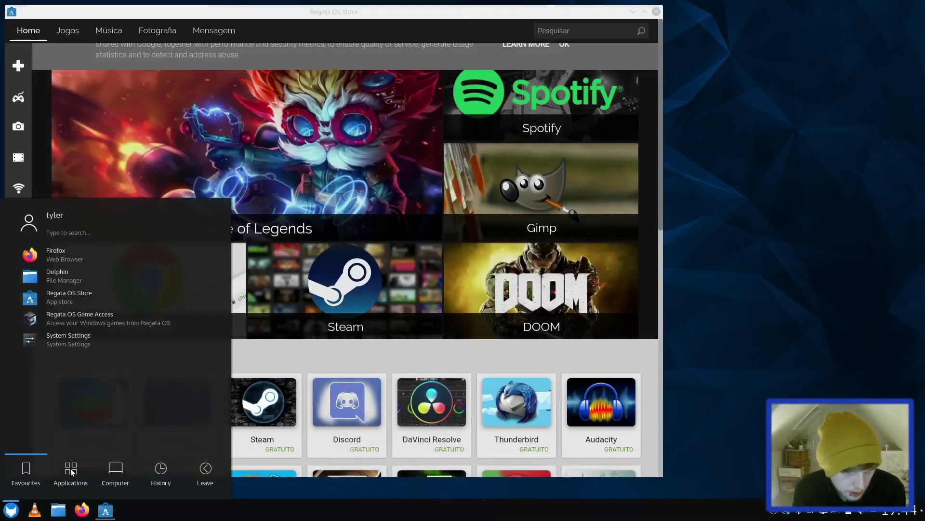
left_click(71, 471)
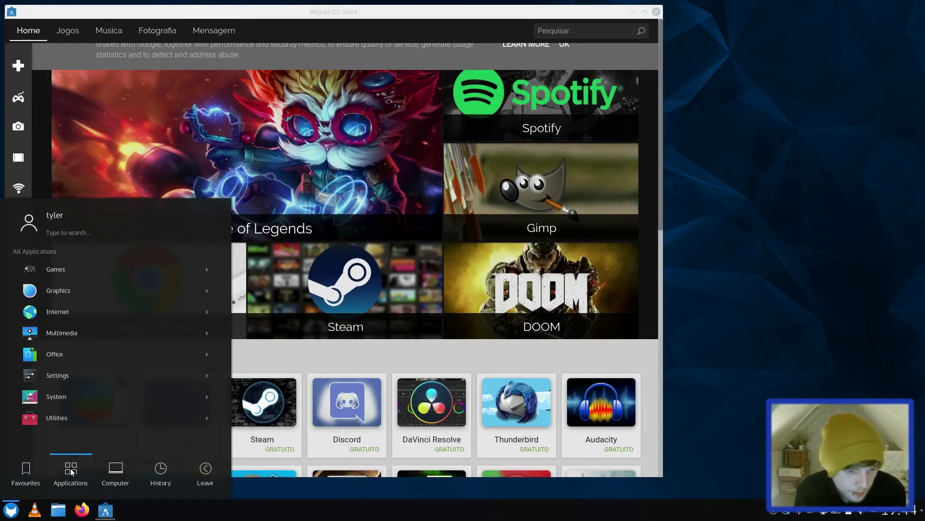
left_click(94, 334)
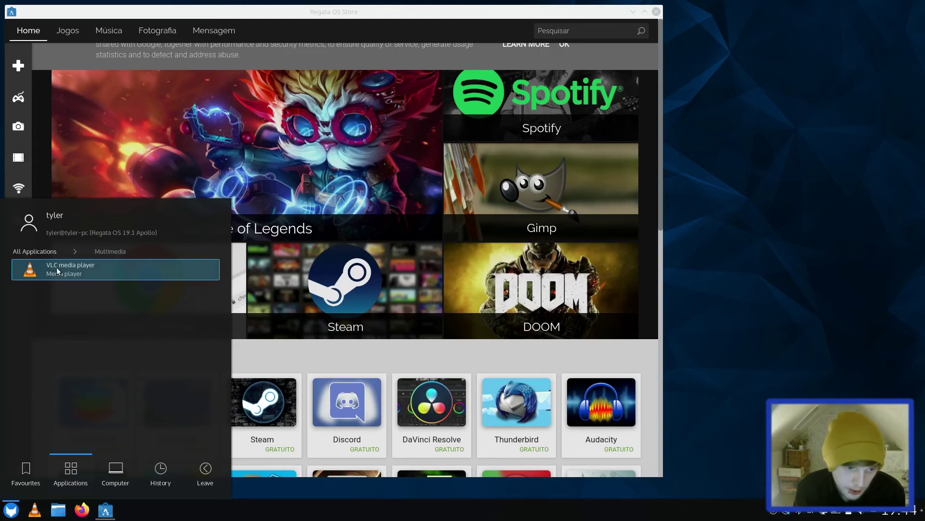
left_click(39, 251)
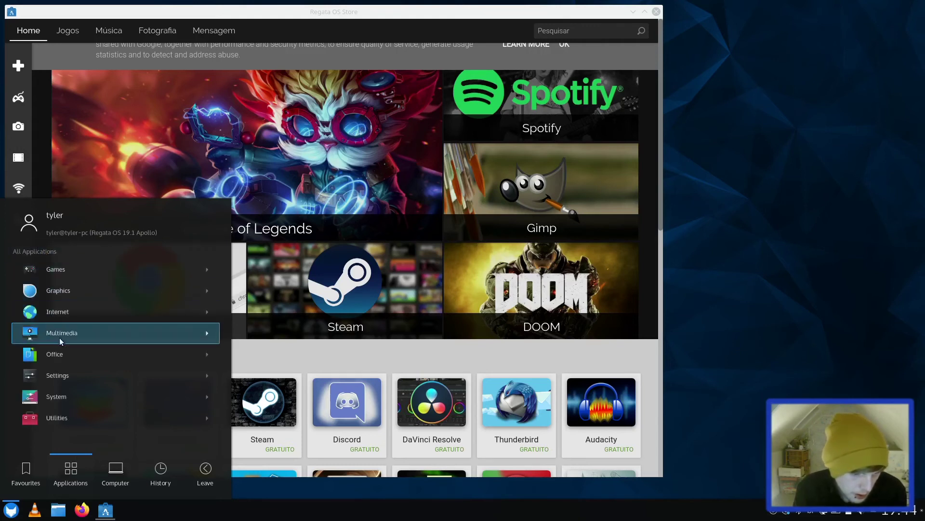
left_click(63, 354)
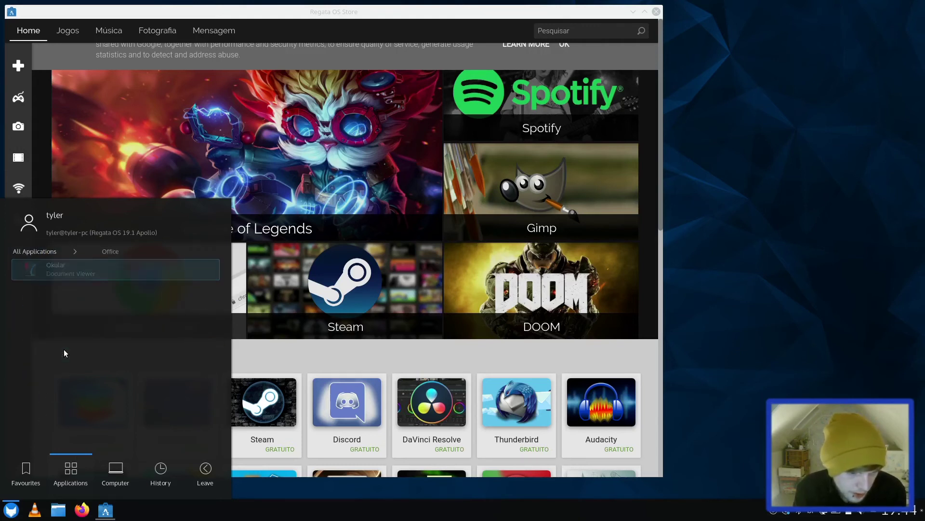
left_click(45, 252)
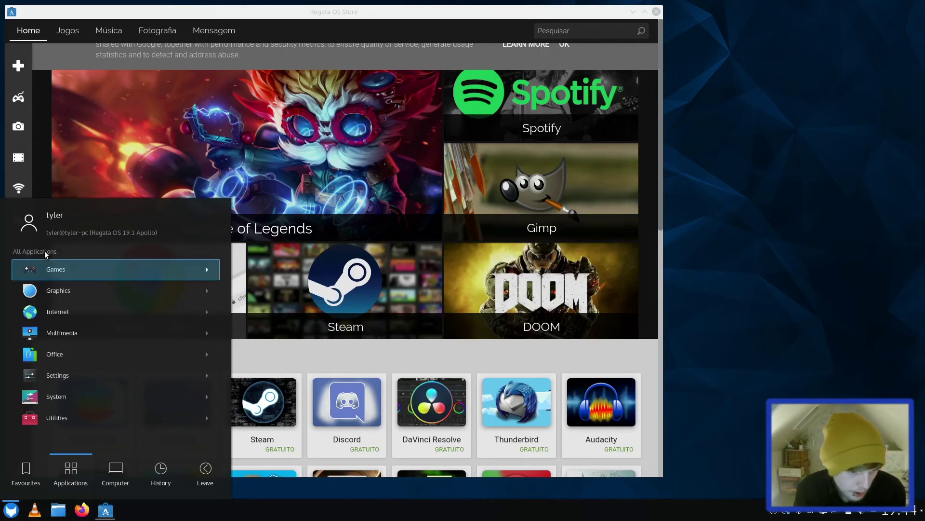
left_click(64, 372)
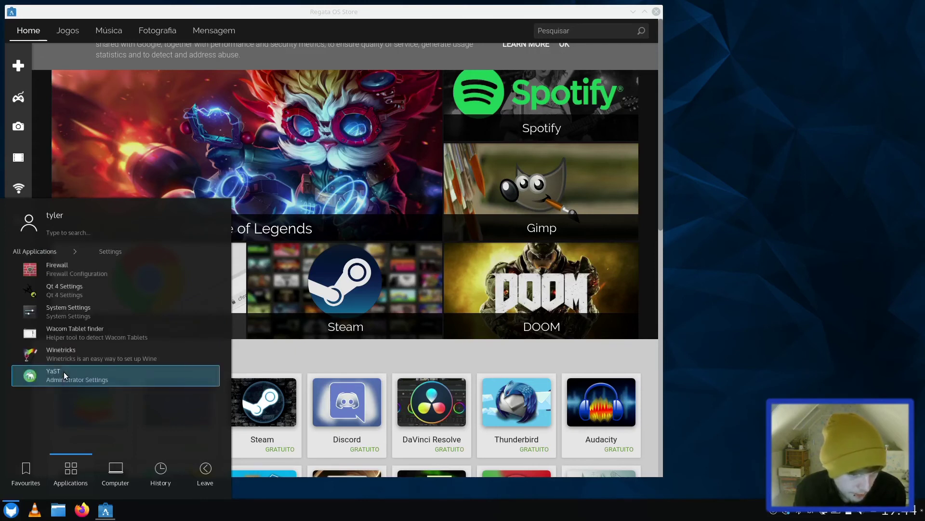
Start YaST Control Center, authenticating with the root password.
left_click(88, 374)
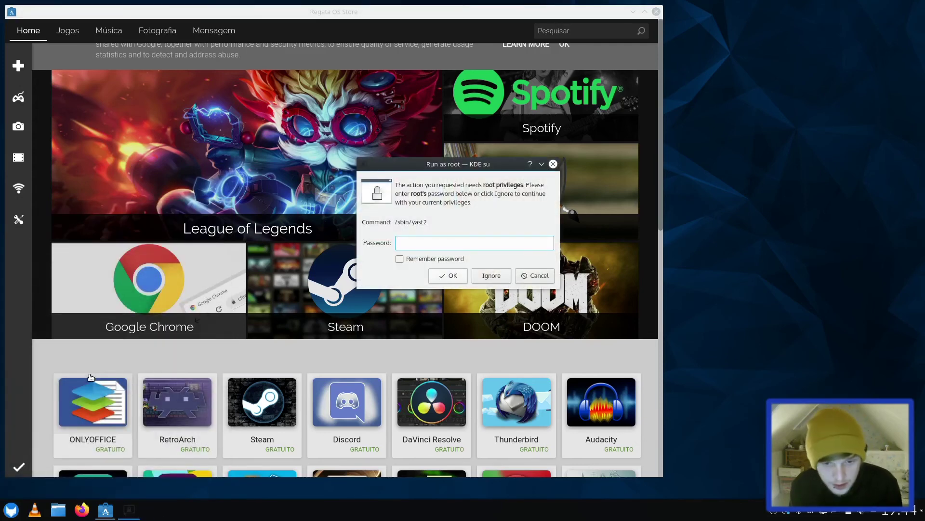
type("********")
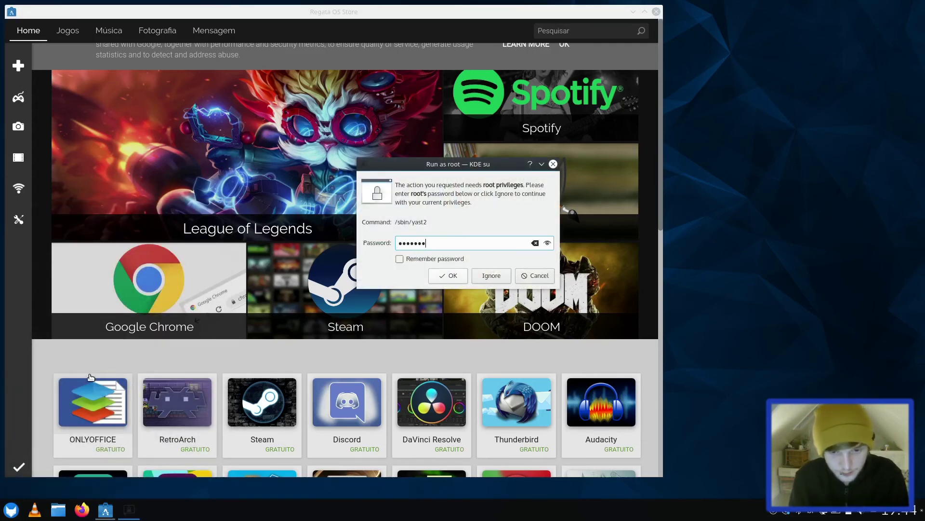
key("Return")
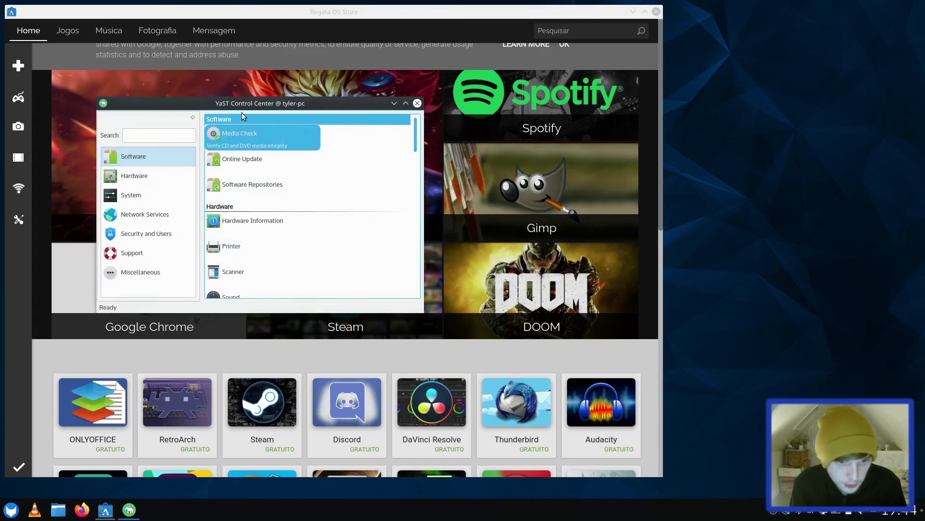
Move YaST to the right side, nudge the store window right, and raise YaST in front.
left_click_drag(270, 106, 754, 187)
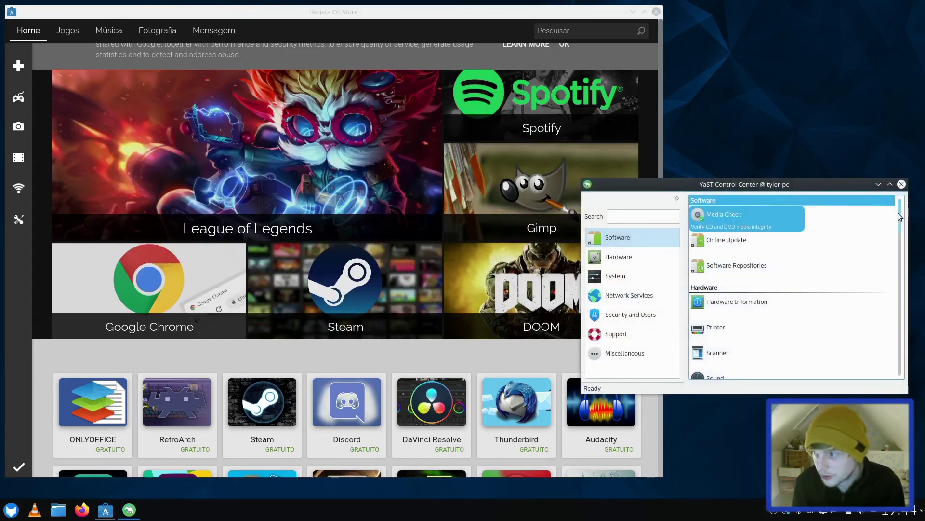
left_click_drag(897, 213, 895, 252)
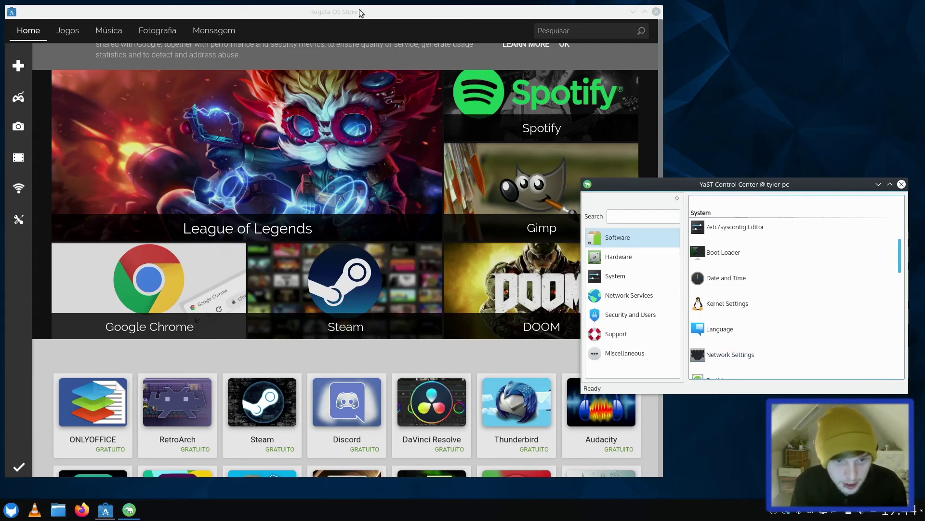
left_click_drag(359, 10, 454, 16)
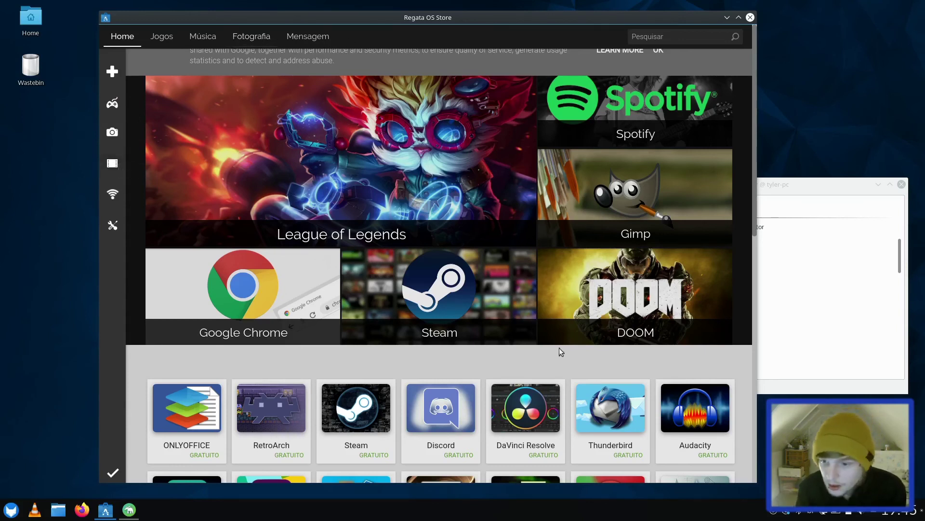
left_click(826, 199)
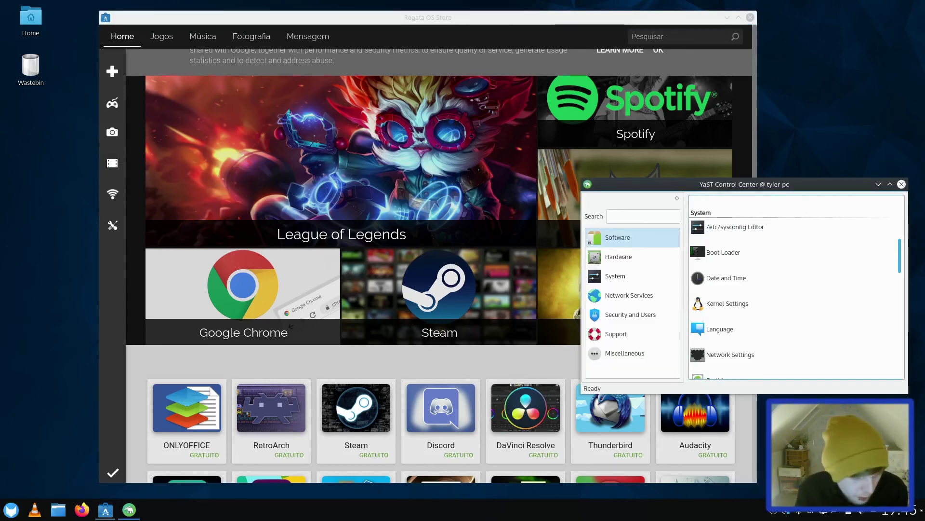
left_click(11, 510)
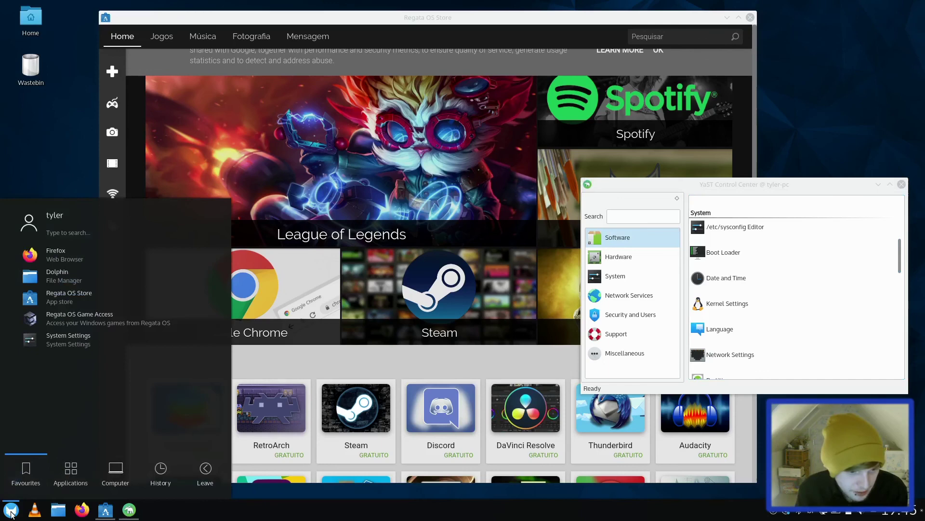
left_click(76, 320)
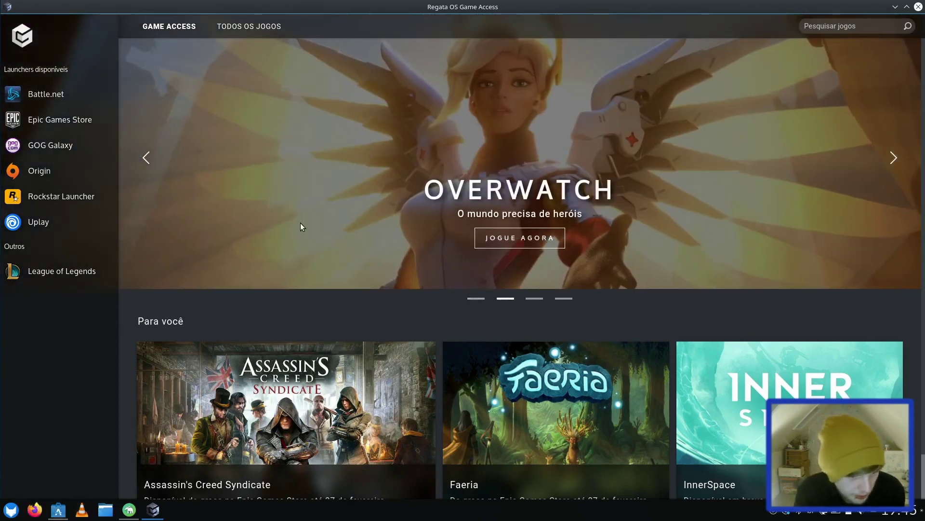
scroll(394, 365, "down", 1)
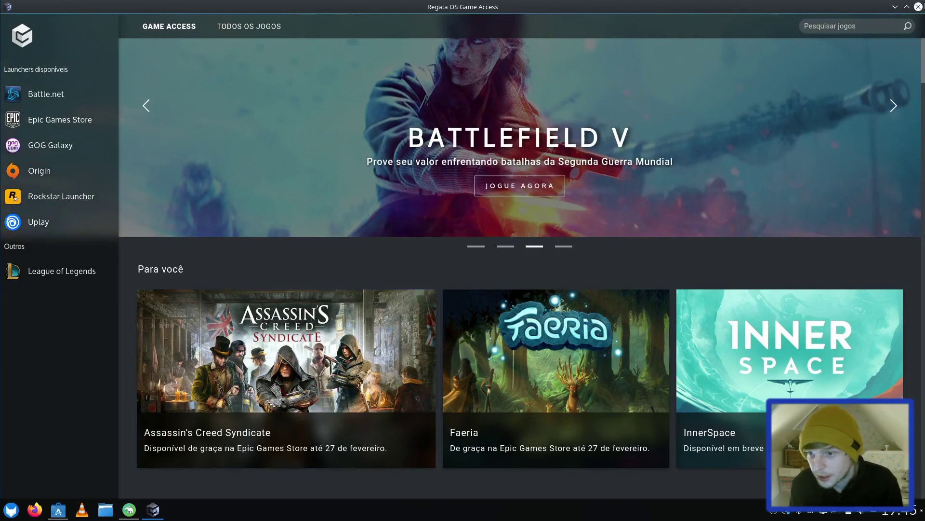
Close Game Access and YaST, then scroll the store's Home page toward Jogos mais populares.
left_click(918, 6)
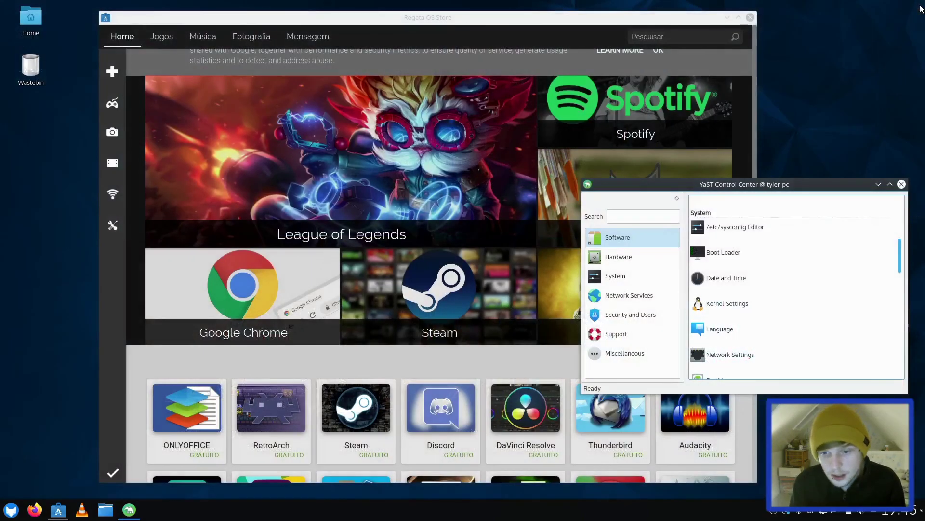
left_click(901, 185)
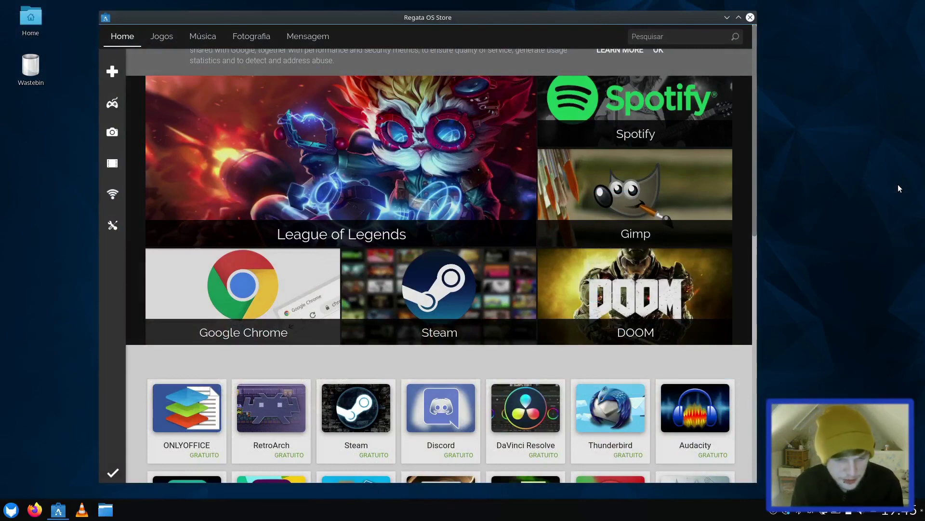
scroll(485, 339, "down", 5)
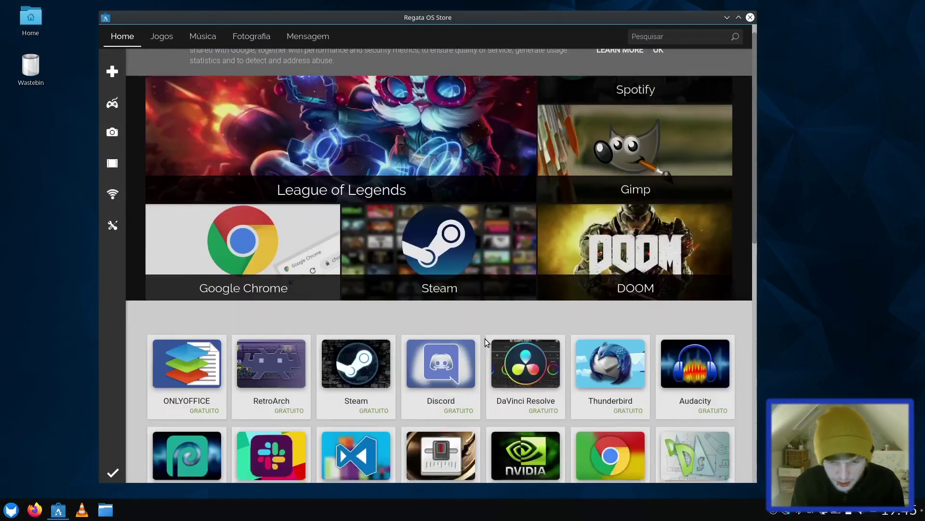